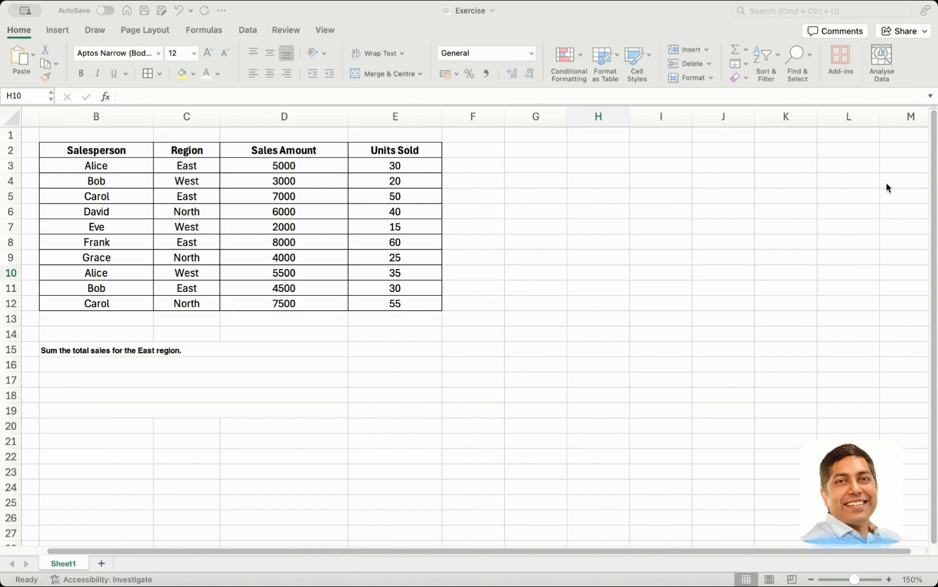
Increase the font size of the East region question in cell B15 to 9
{"action": "left_click", "coordinate": [886, 184]}
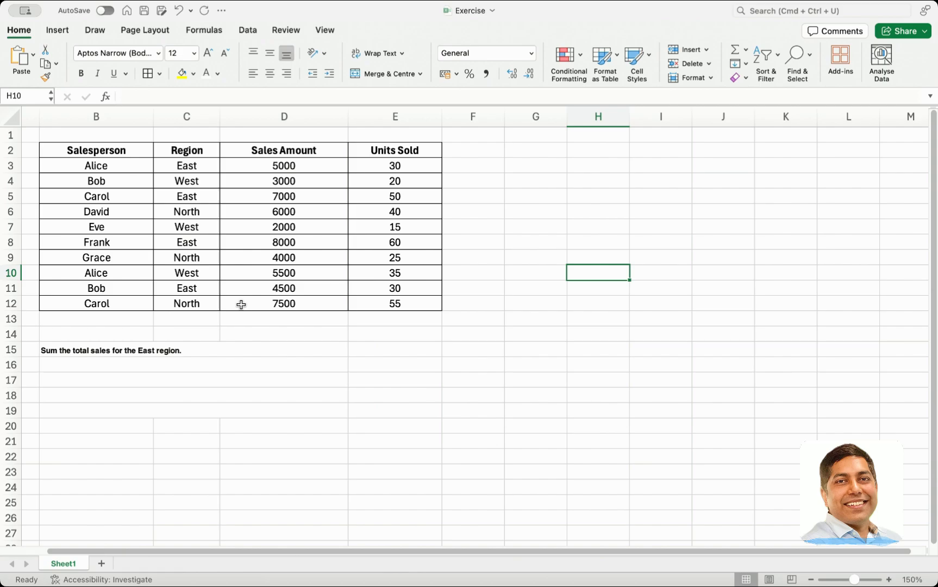
{"action": "left_click", "coordinate": [93, 354]}
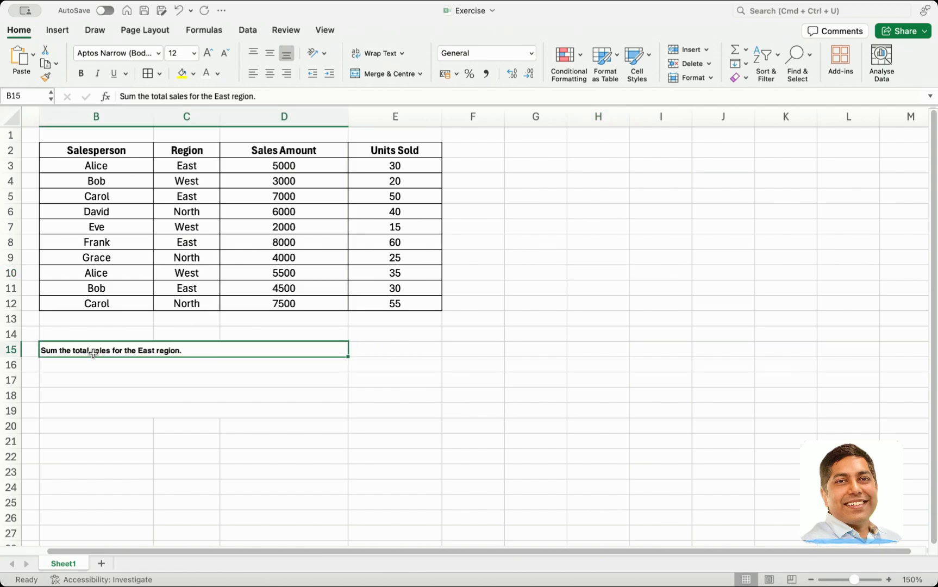
{"action": "left_click", "coordinate": [210, 54]}
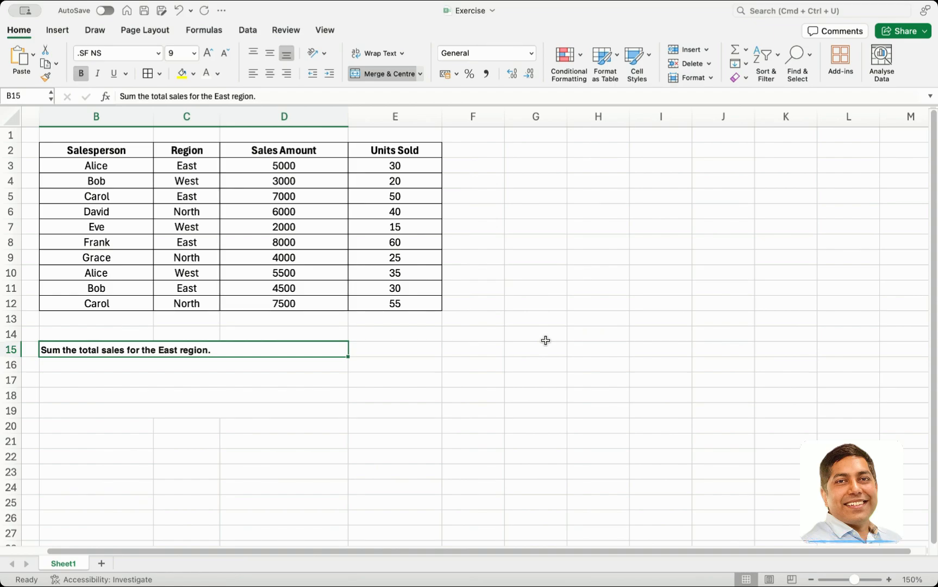
{"action": "left_click", "coordinate": [427, 349]}
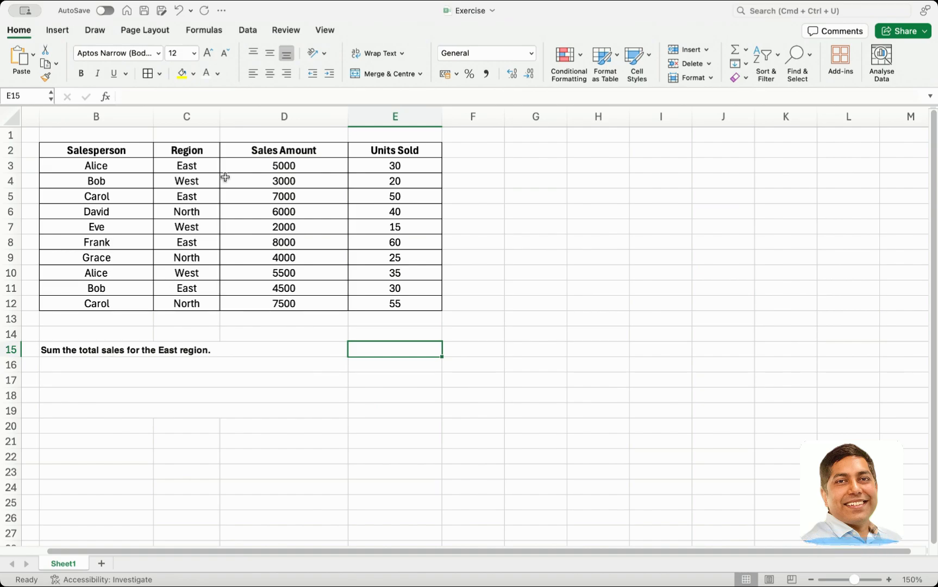
Examine the East entries in the Region column and the figures in the Sales Amount column
{"action": "left_click", "coordinate": [196, 168]}
{"action": "left_click", "coordinate": [199, 196]}
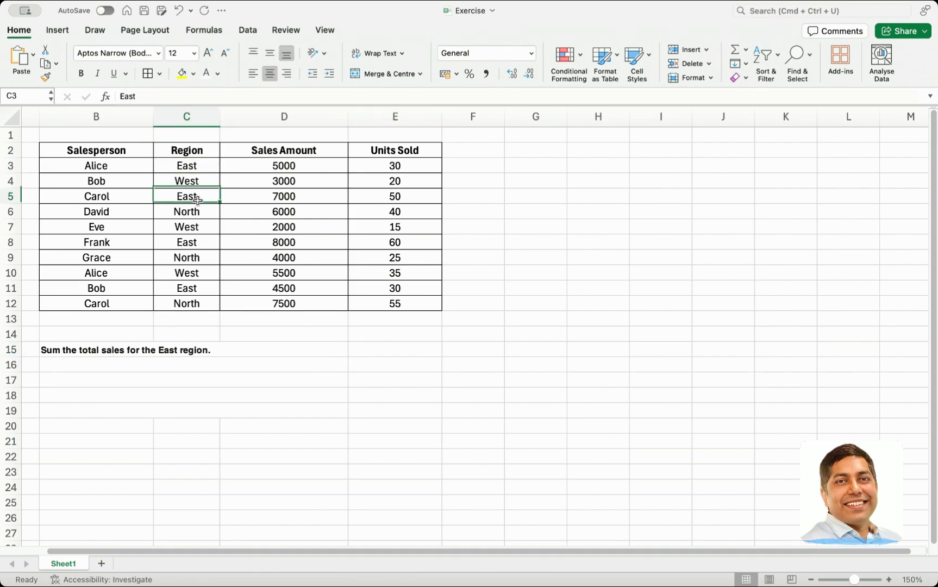
{"action": "left_click", "coordinate": [199, 243]}
{"action": "left_click", "coordinate": [199, 289]}
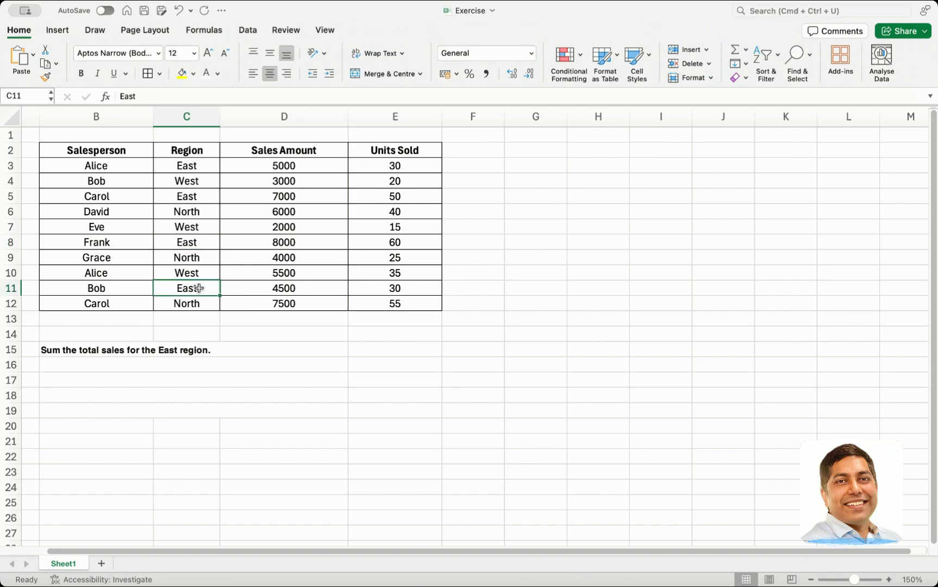
{"action": "left_click", "coordinate": [270, 289]}
{"action": "left_click", "coordinate": [284, 256], "text": "super"}
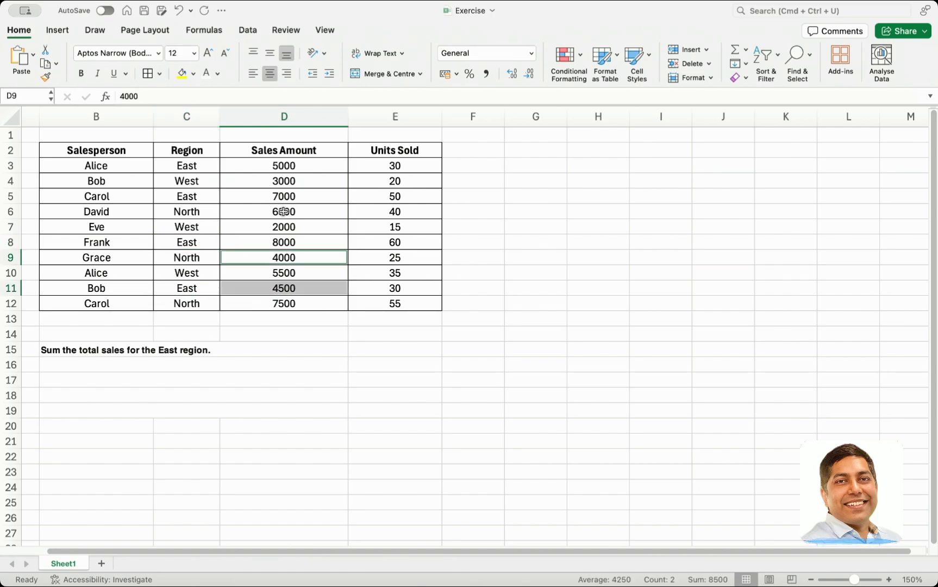
{"action": "left_click", "coordinate": [281, 197], "text": "super"}
{"action": "left_click", "coordinate": [291, 163], "text": "super"}
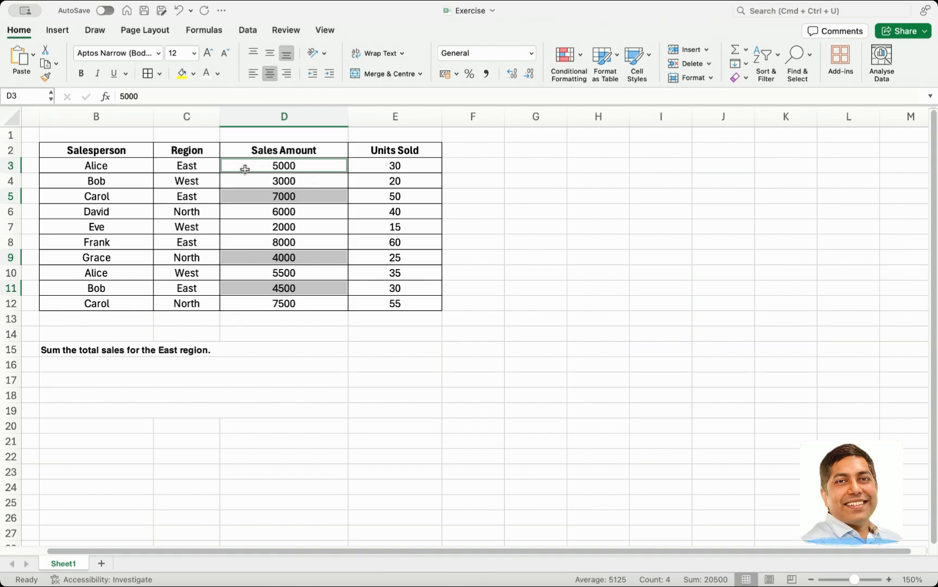
{"action": "left_click", "coordinate": [261, 192]}
{"action": "left_click", "coordinate": [232, 168]}
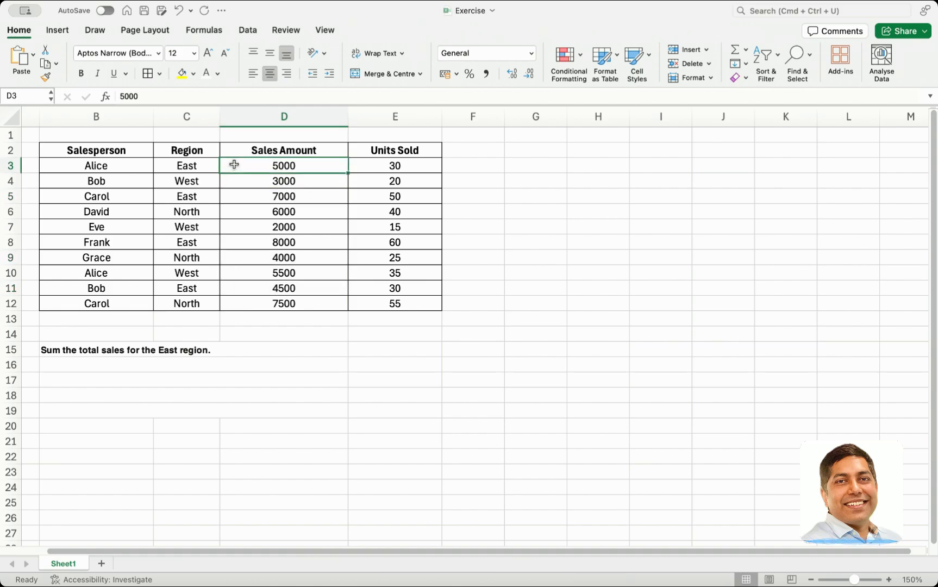
{"action": "left_click", "coordinate": [193, 168]}
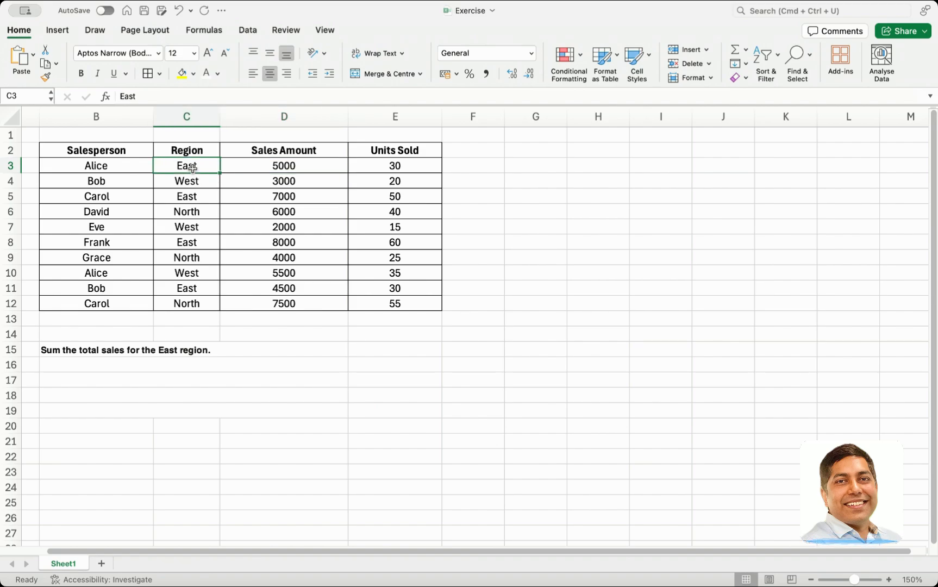
Start a SUMIF formula in cell E15 with the Region cells C3:C12 as the criteria range
{"action": "left_click", "coordinate": [401, 349]}
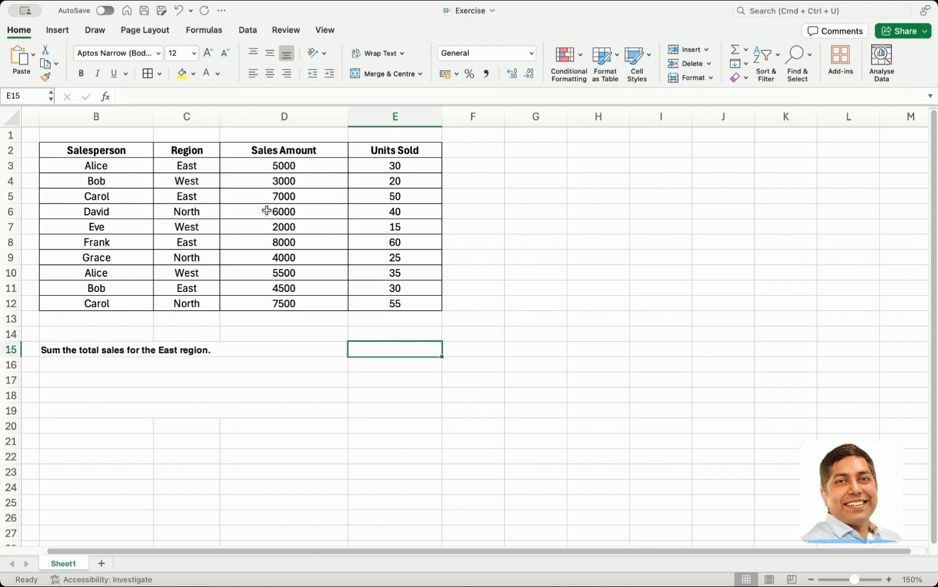
{"action": "double_click", "coordinate": [399, 349]}
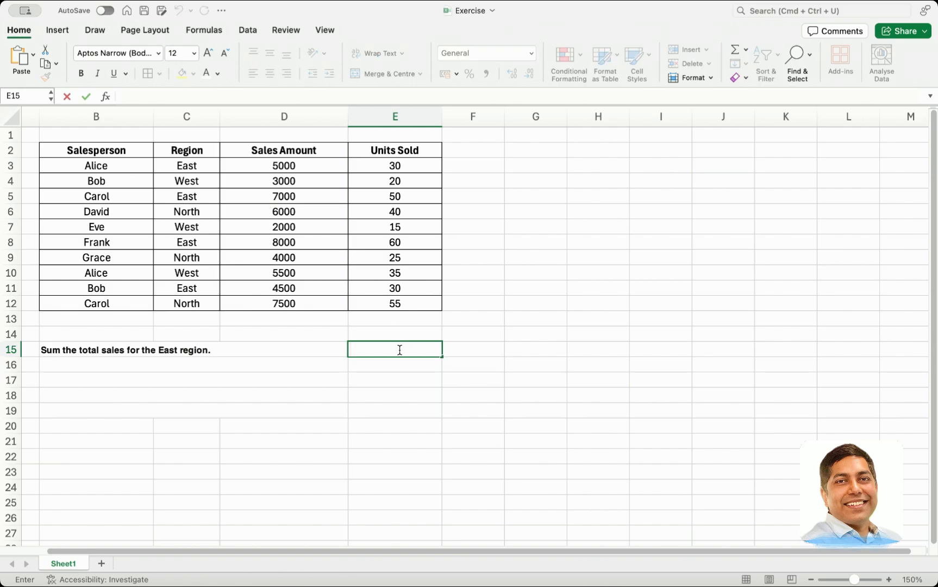
{"action": "type", "text": "=sumif"}
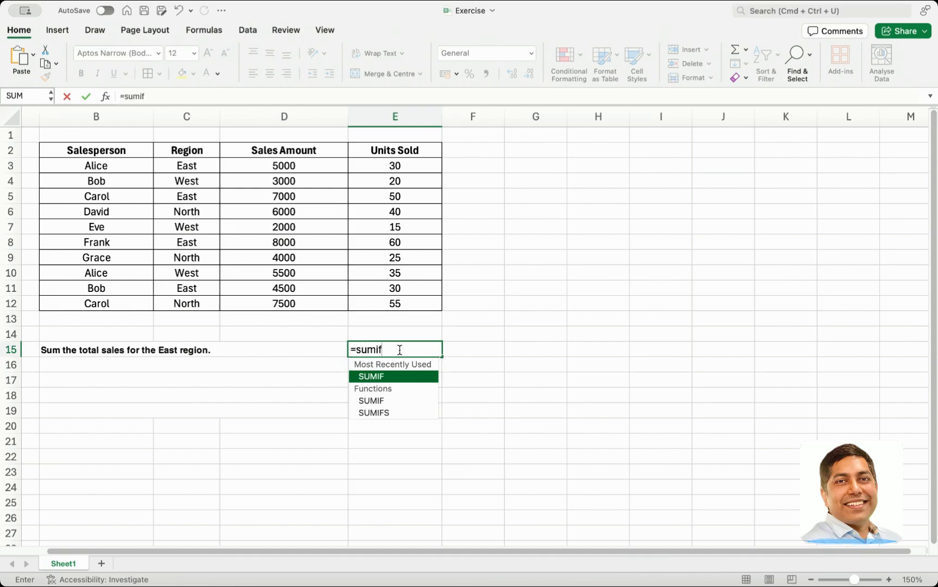
{"action": "type", "text": "9"}
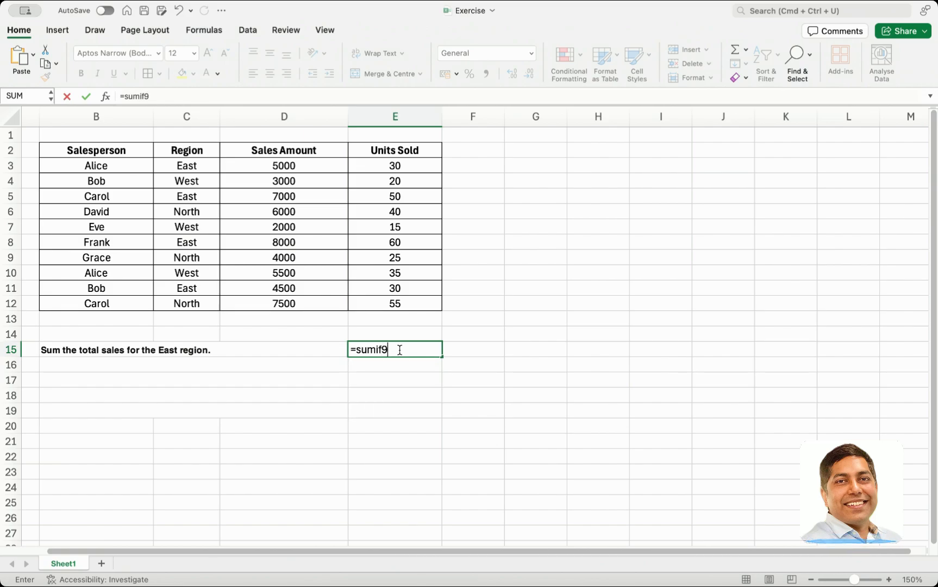
{"action": "key", "text": "BackSpace"}
{"action": "type", "text": "("}
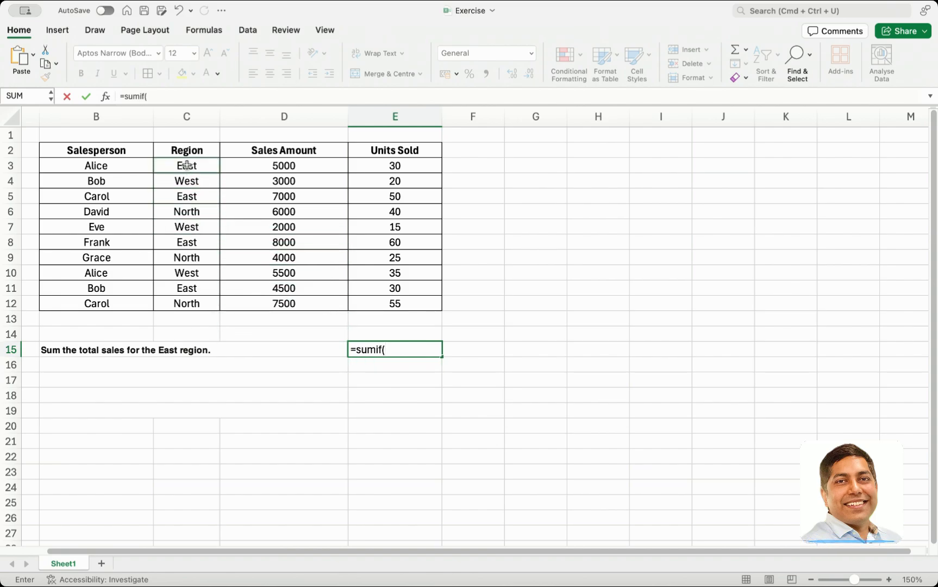
{"action": "left_click_drag", "start_coordinate": [187, 165], "coordinate": [187, 298]}
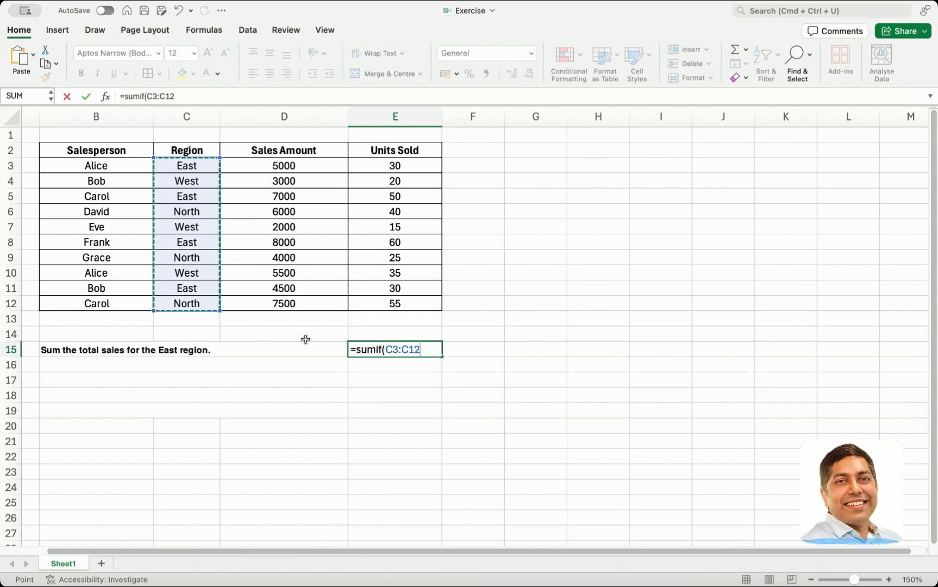
{"action": "type", "text": ","}
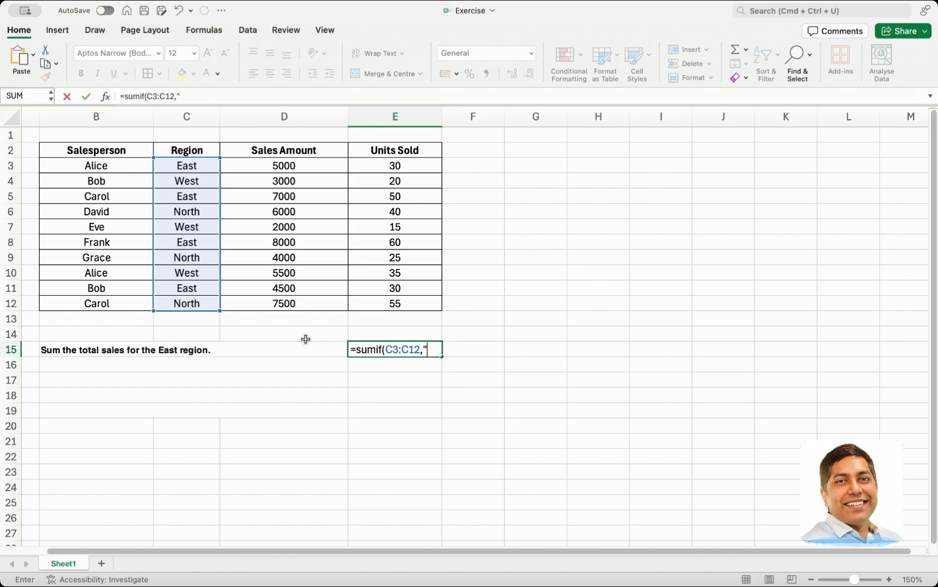
{"action": "type", "text": "\"\""}
Complete the SUMIF formula with the criterion "East" and the sales amounts D3:D12 as the sum range
{"action": "left_click", "coordinate": [441, 349]}
{"action": "type", "text": "East\","}
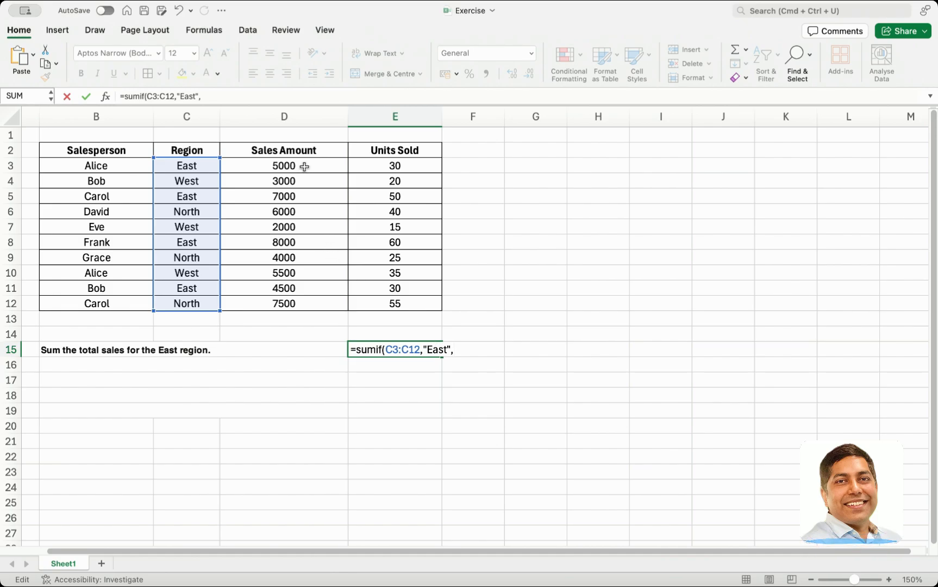
{"action": "left_click_drag", "start_coordinate": [305, 163], "coordinate": [303, 301]}
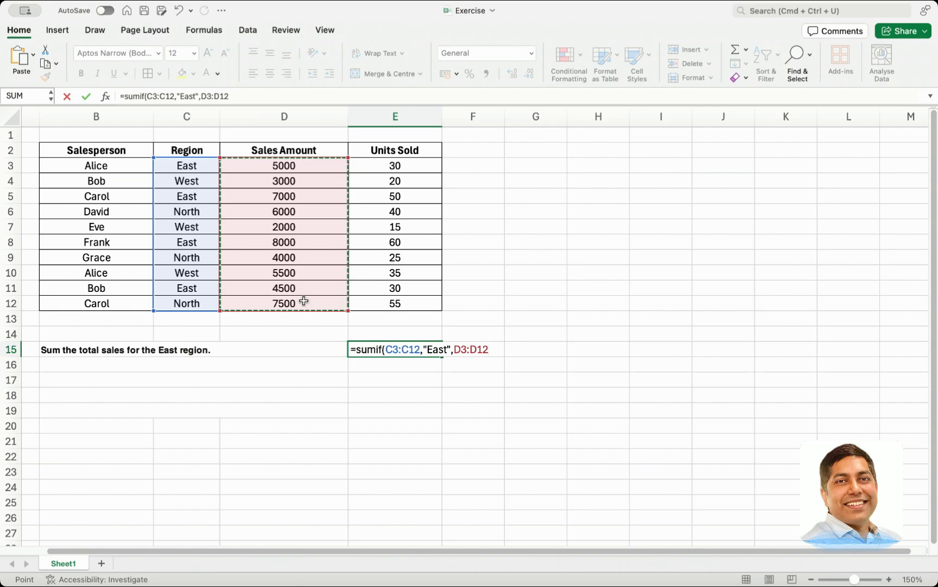
{"action": "type", "text": ")"}
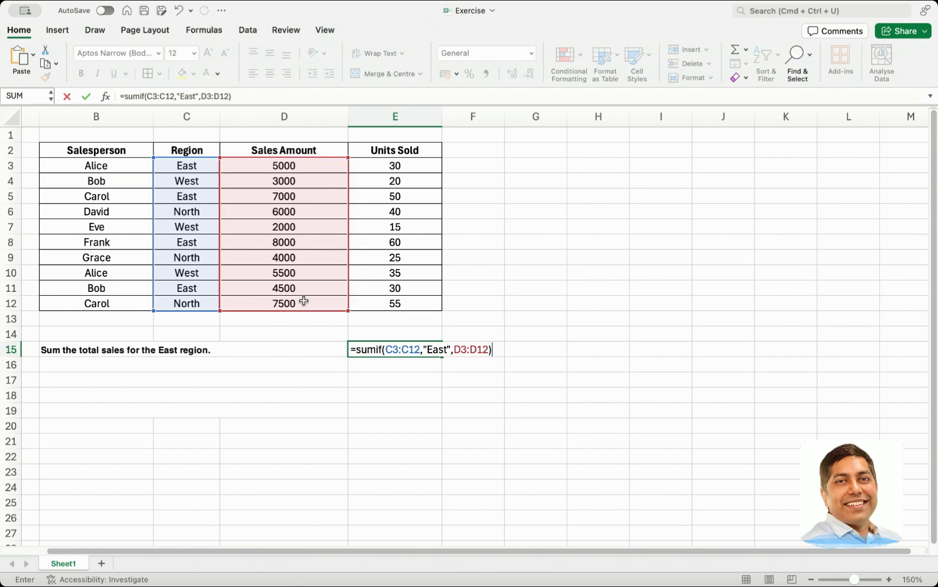
{"action": "key", "text": "Return"}
{"action": "key", "text": "Up"}
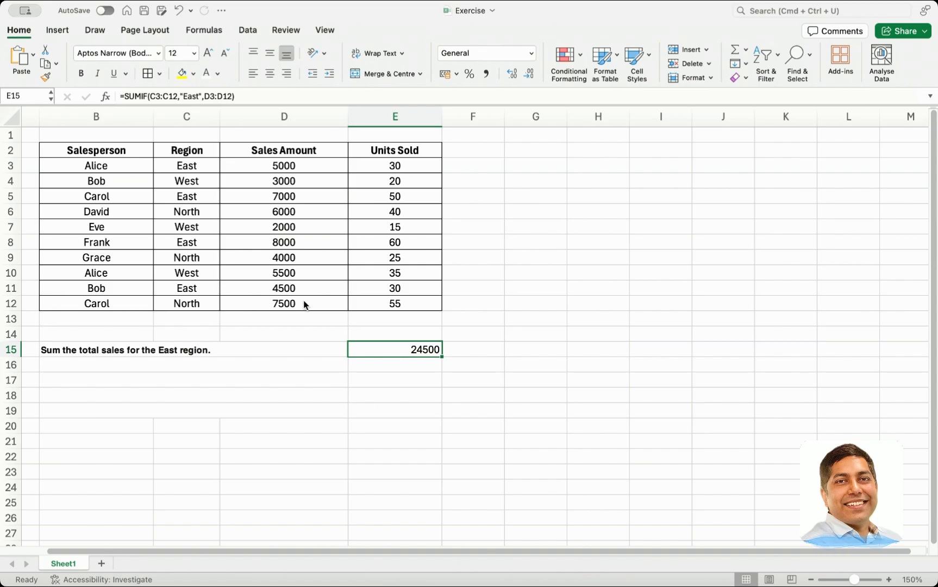
Check the SUMIF result against the sum of the East sales amounts in D3, D5, D8 and D11
{"action": "left_click", "coordinate": [262, 166]}
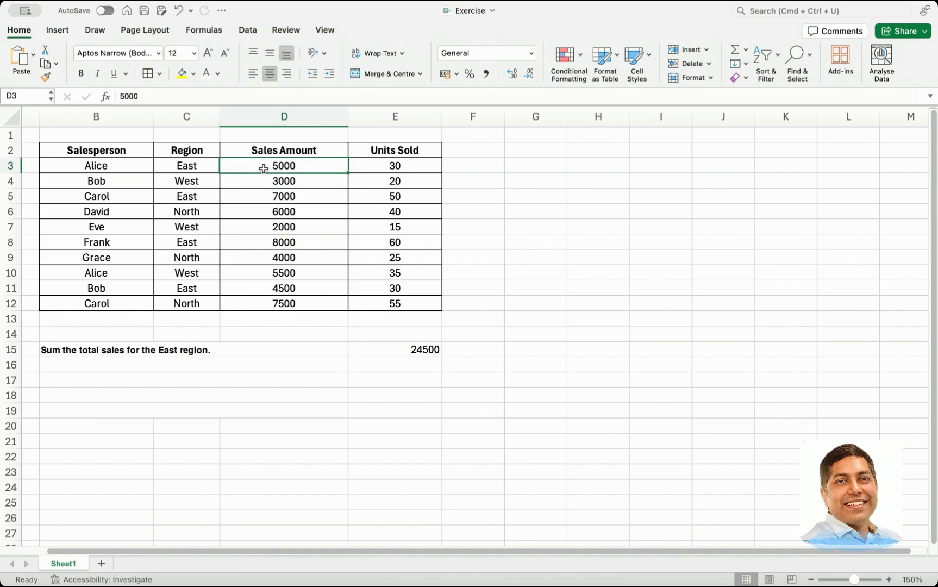
{"action": "left_click", "coordinate": [267, 197], "text": "super"}
{"action": "left_click", "coordinate": [264, 242], "text": "super"}
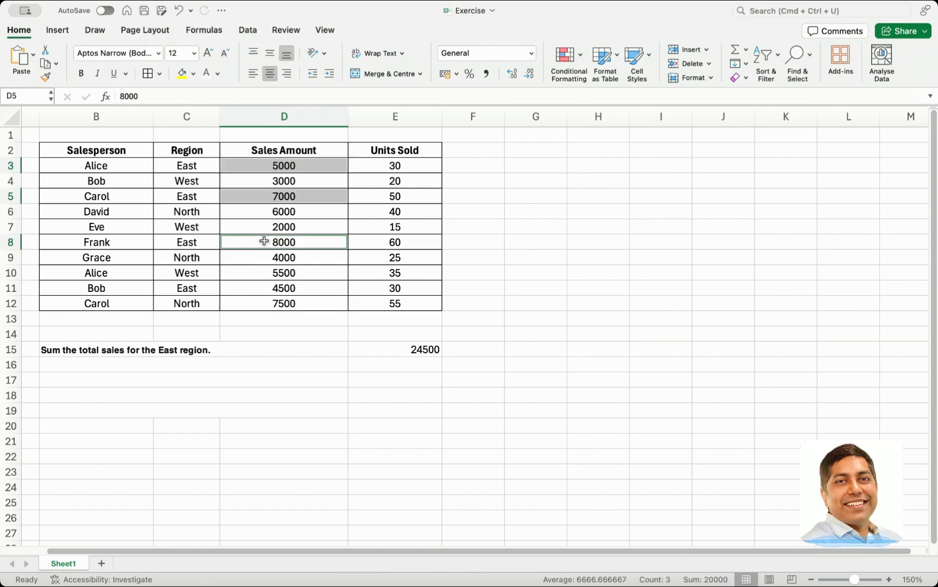
{"action": "left_click", "coordinate": [272, 290], "text": "super"}
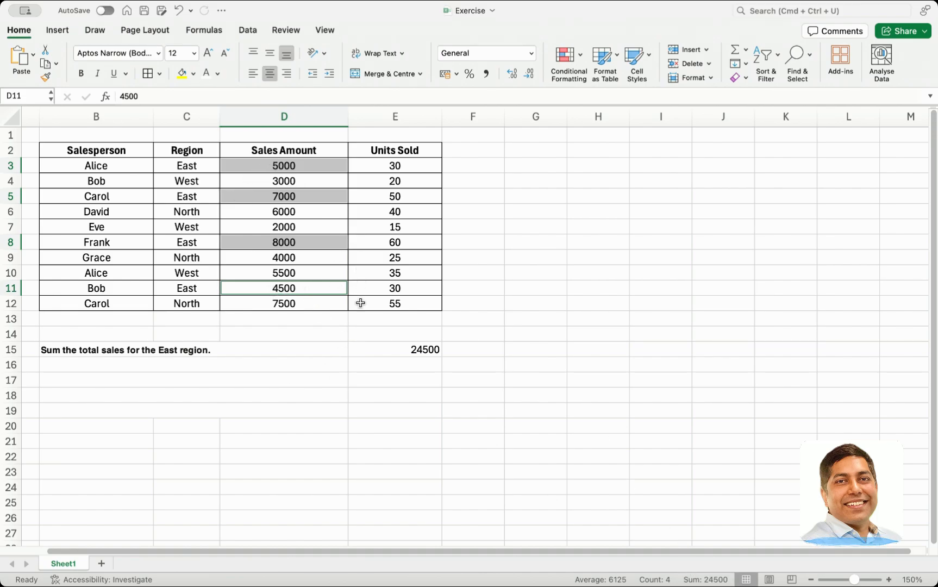
{"action": "left_click", "coordinate": [411, 350]}
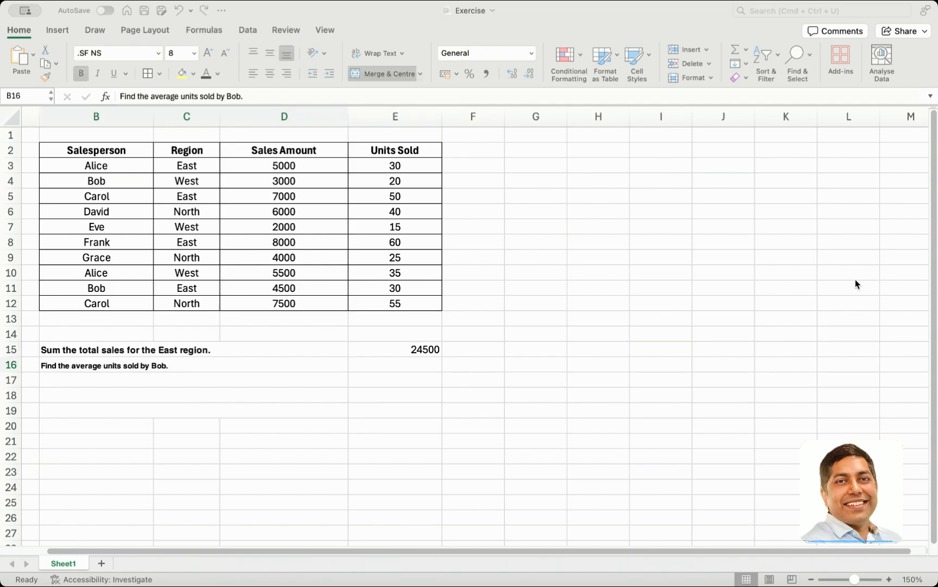
Increase the font size of the average units question in B16 to 9 and review the named salesperson's rows
{"action": "left_click", "coordinate": [855, 280]}
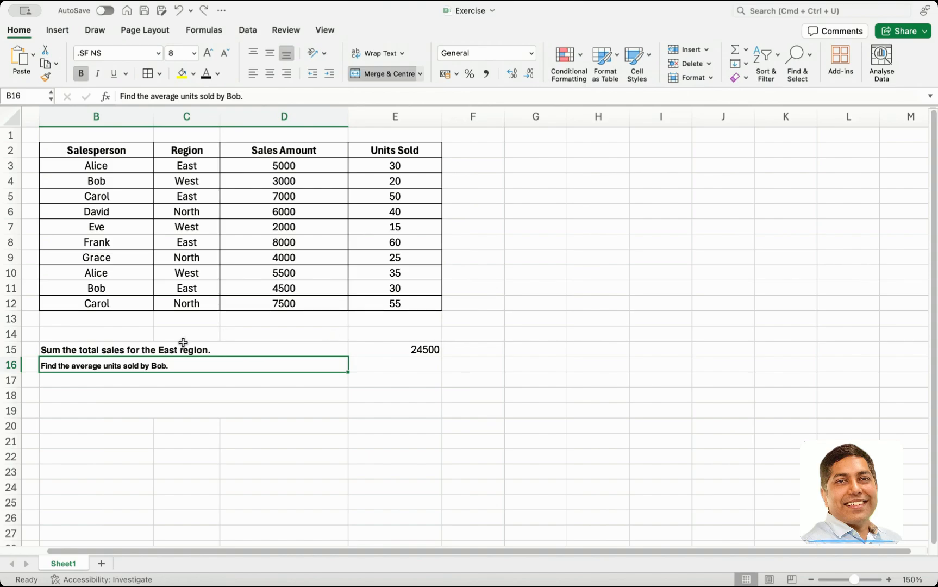
{"action": "left_click", "coordinate": [207, 53]}
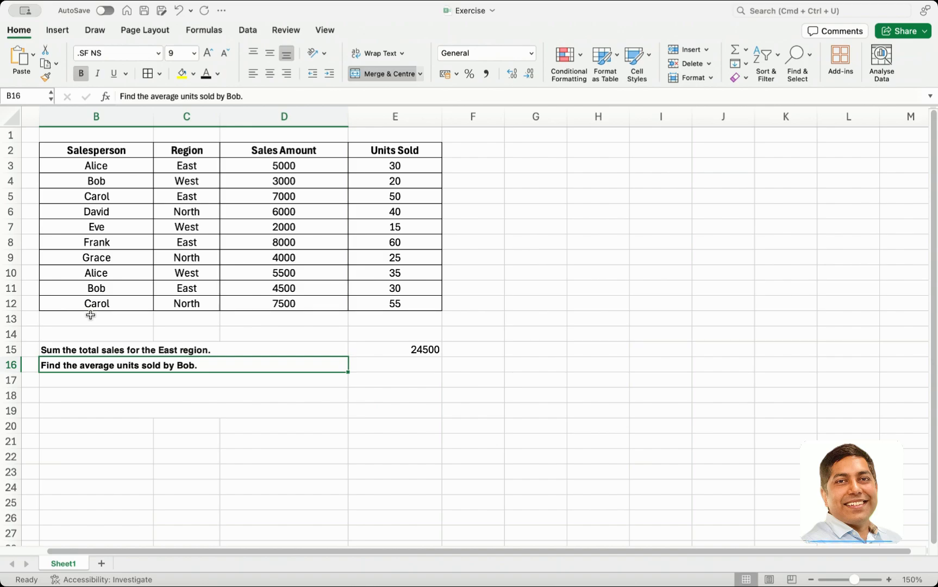
{"action": "left_click", "coordinate": [99, 182]}
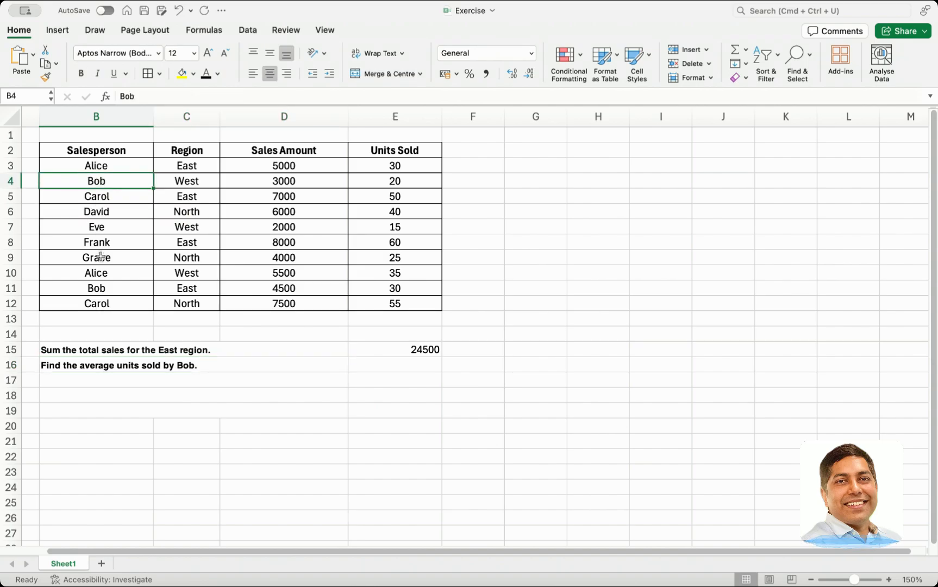
{"action": "left_click", "coordinate": [103, 286], "text": "super"}
{"action": "left_click", "coordinate": [283, 179]}
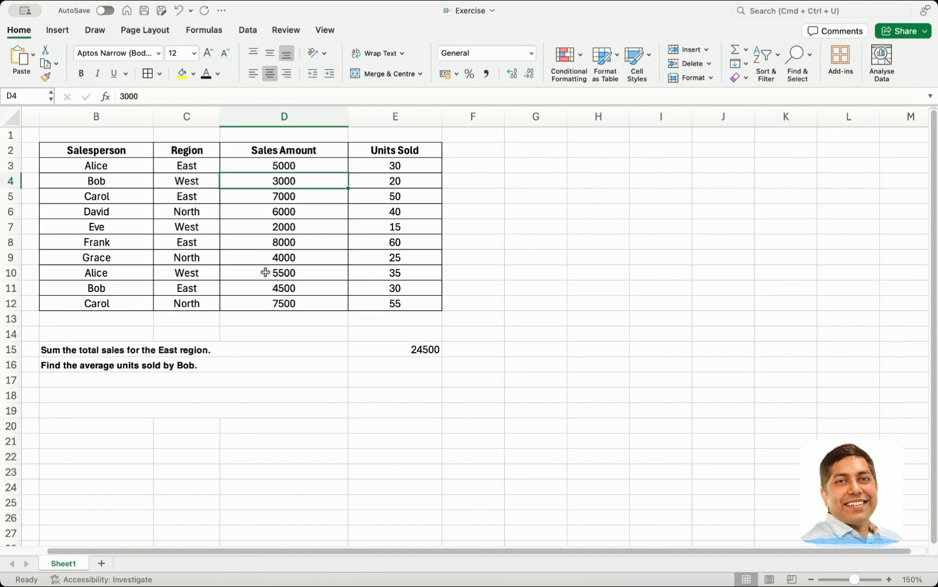
{"action": "left_click", "coordinate": [285, 291], "text": "super"}
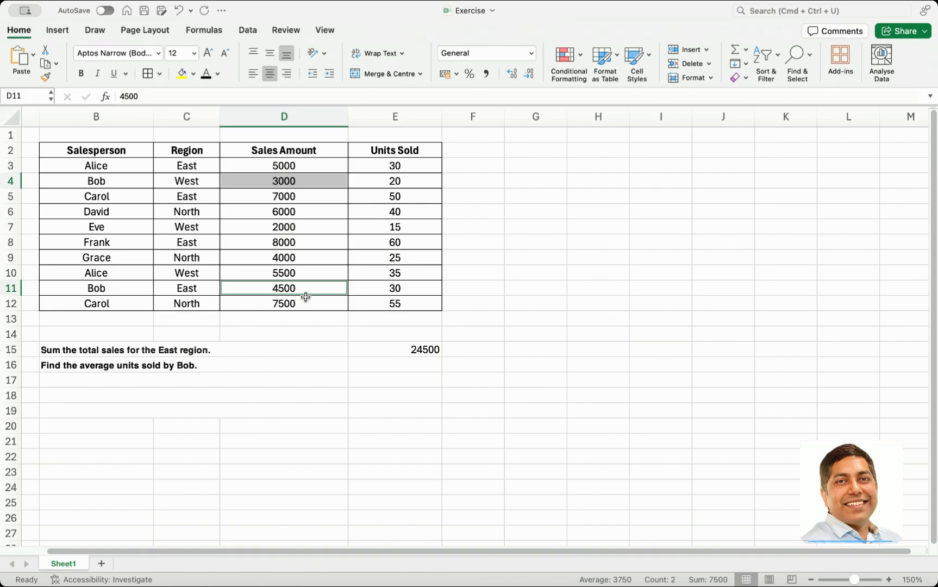
Enter an AVERAGEIF formula in E16 with criteria range B3:B12, the salesperson's name from B16 as criterion and average range D3:D12
{"action": "left_click", "coordinate": [378, 365]}
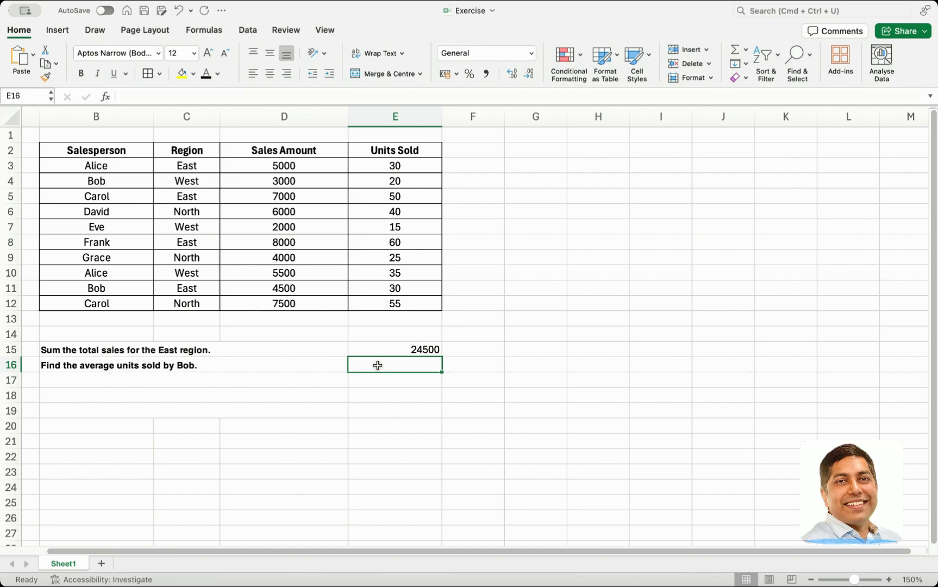
{"action": "type", "text": "=avera"}
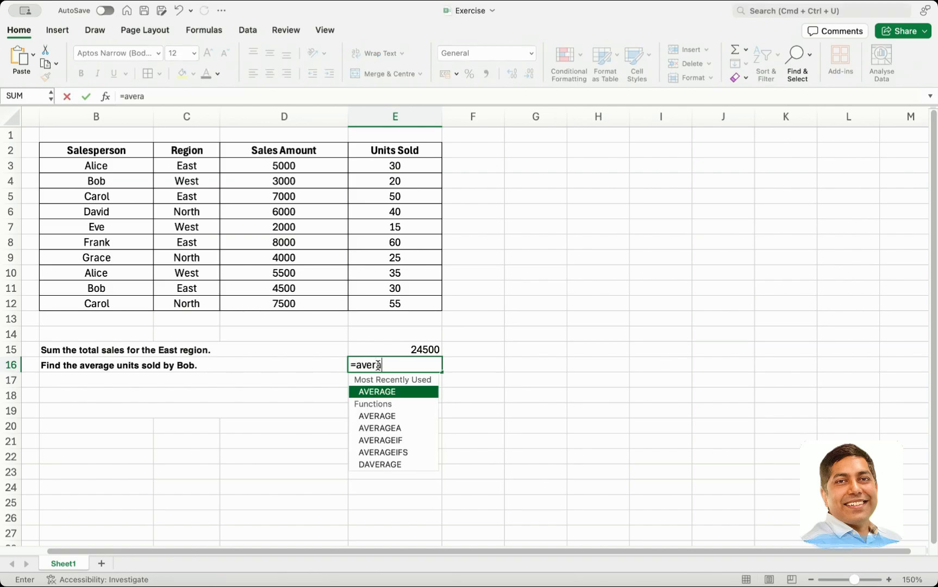
{"action": "double_click", "coordinate": [386, 440]}
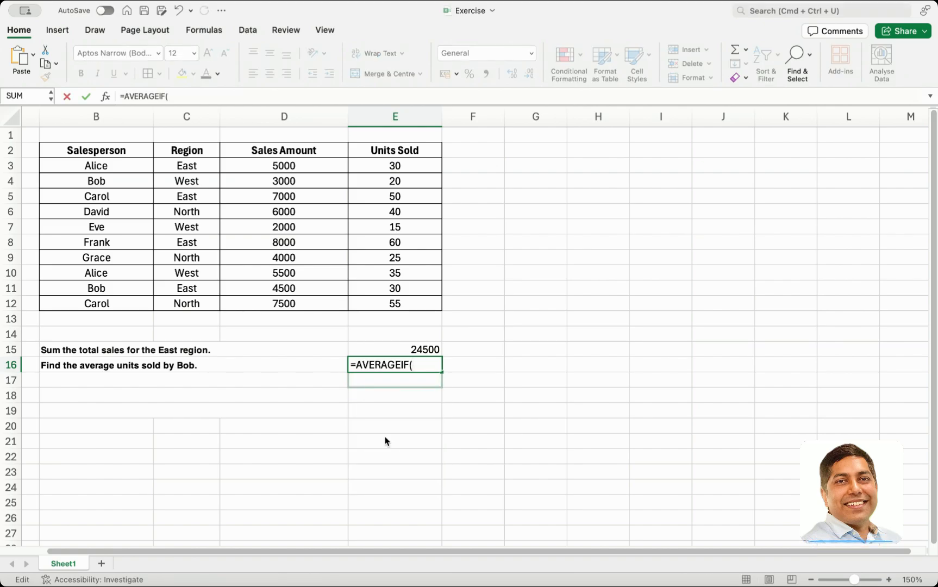
{"action": "left_click", "coordinate": [122, 165]}
{"action": "left_click_drag", "start_coordinate": [121, 165], "coordinate": [119, 303]}
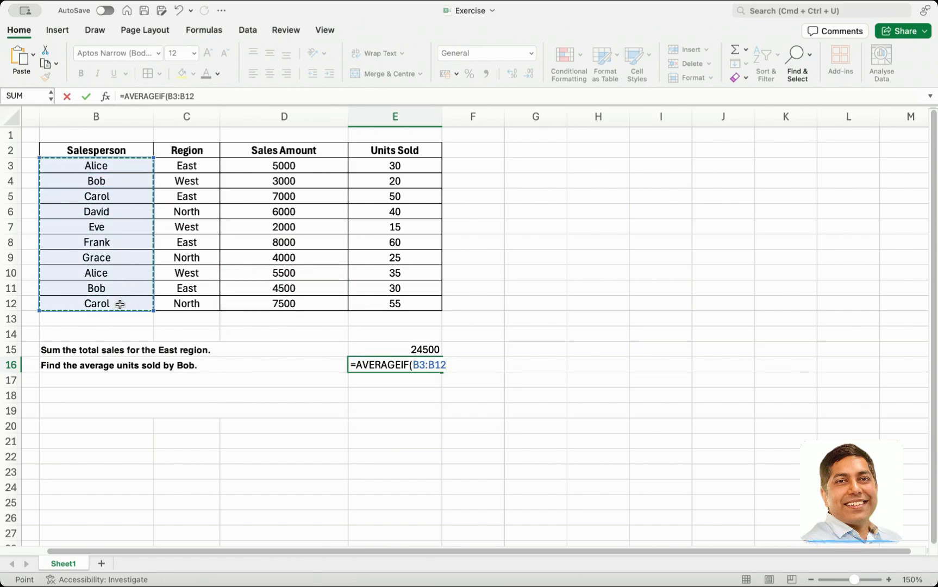
{"action": "type", "text": ","}
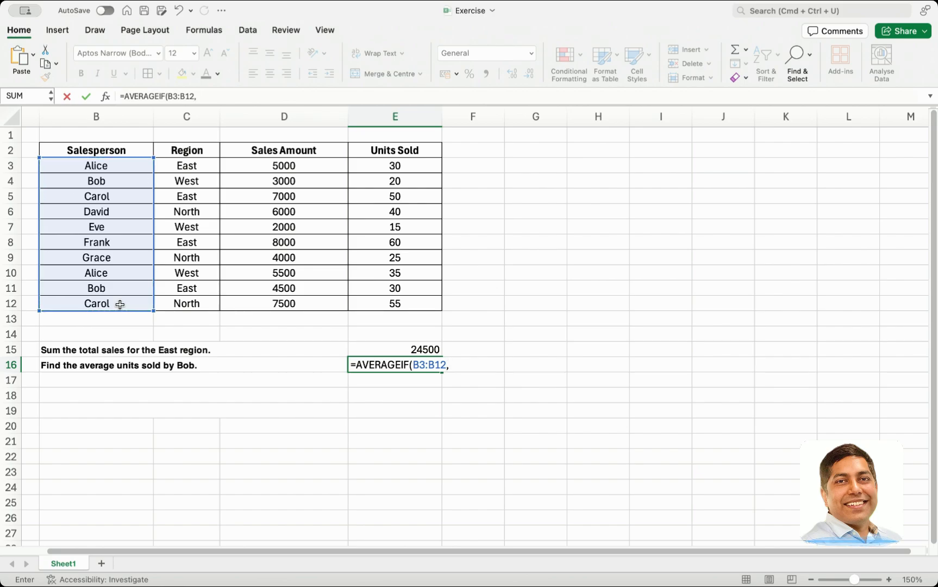
{"action": "type", "text": "\"Bob\","}
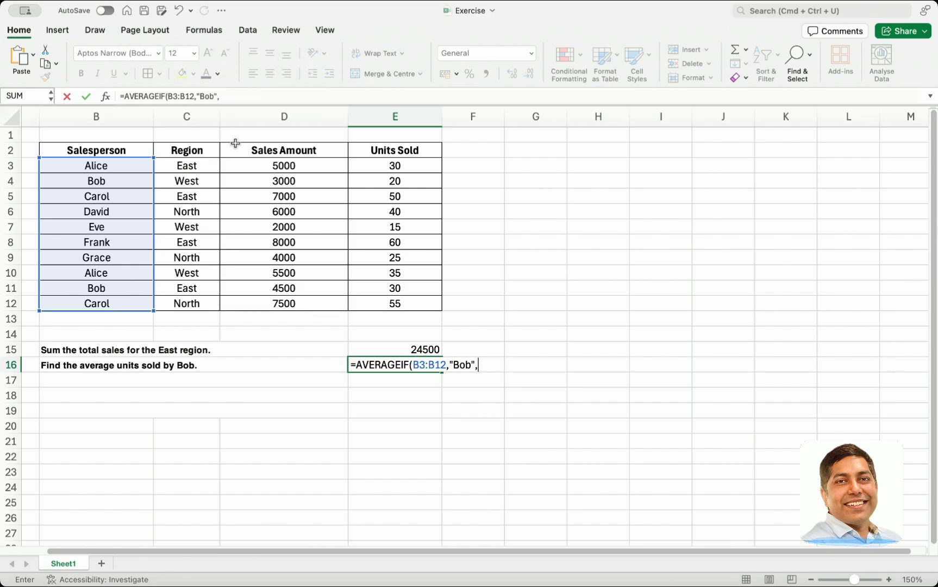
{"action": "left_click_drag", "start_coordinate": [265, 166], "coordinate": [265, 301]}
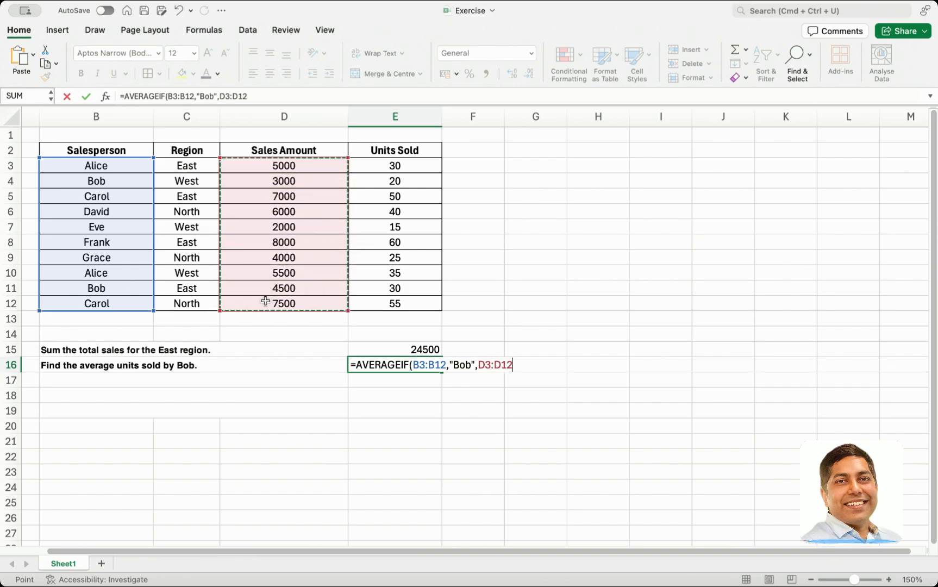
{"action": "type", "text": ")"}
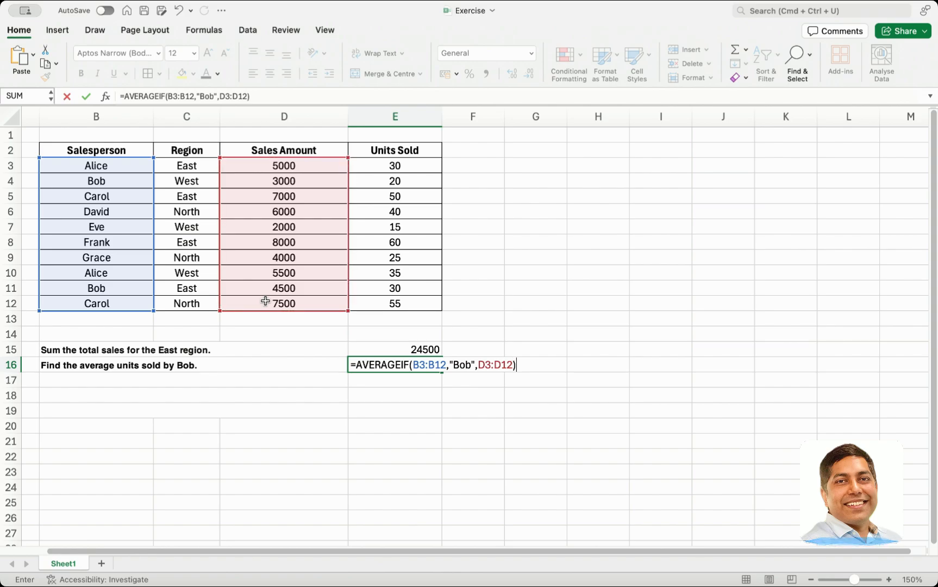
{"action": "key", "text": "Return"}
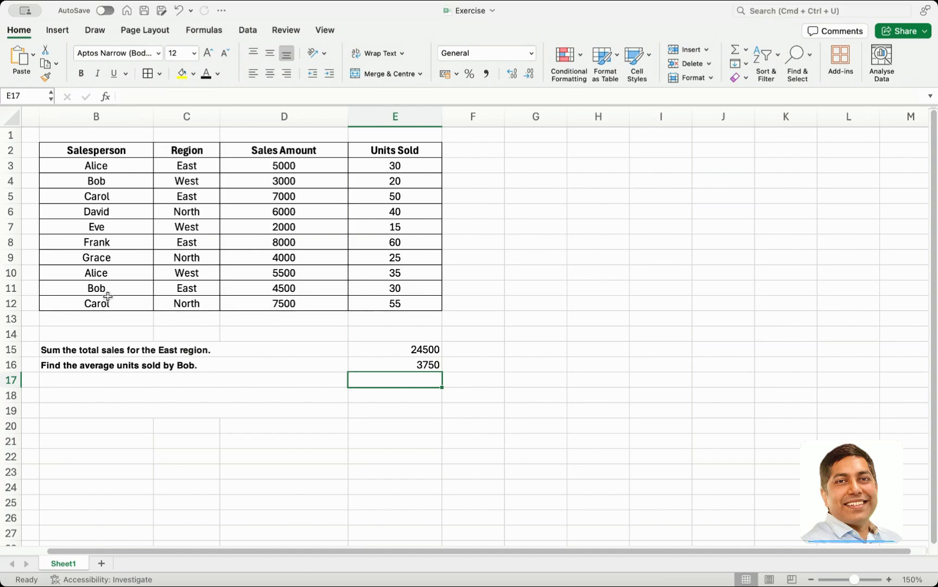
Check the AVERAGEIF result in E16 against the average of the named salesperson's sales amounts in D4 and D11
{"action": "left_click", "coordinate": [273, 289]}
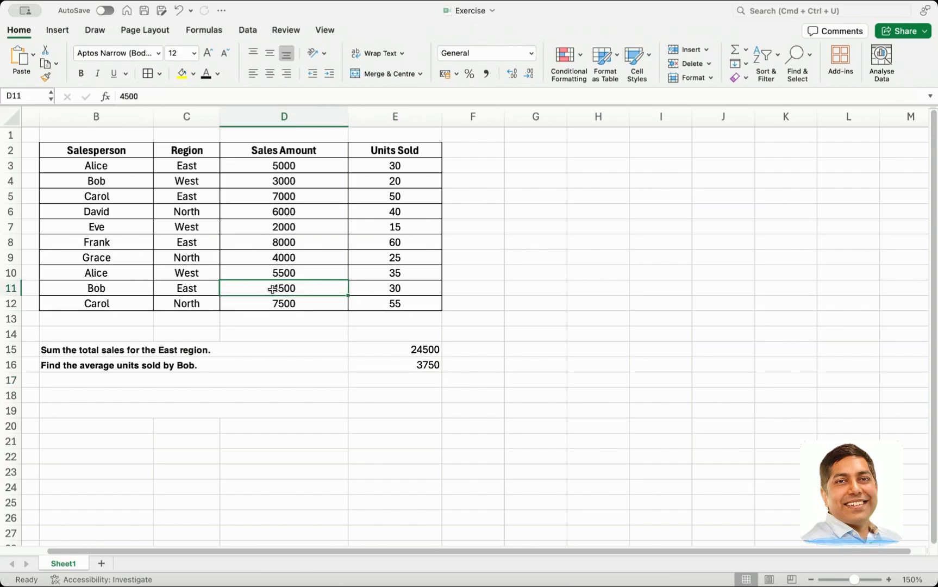
{"action": "left_click", "coordinate": [275, 182], "text": "super"}
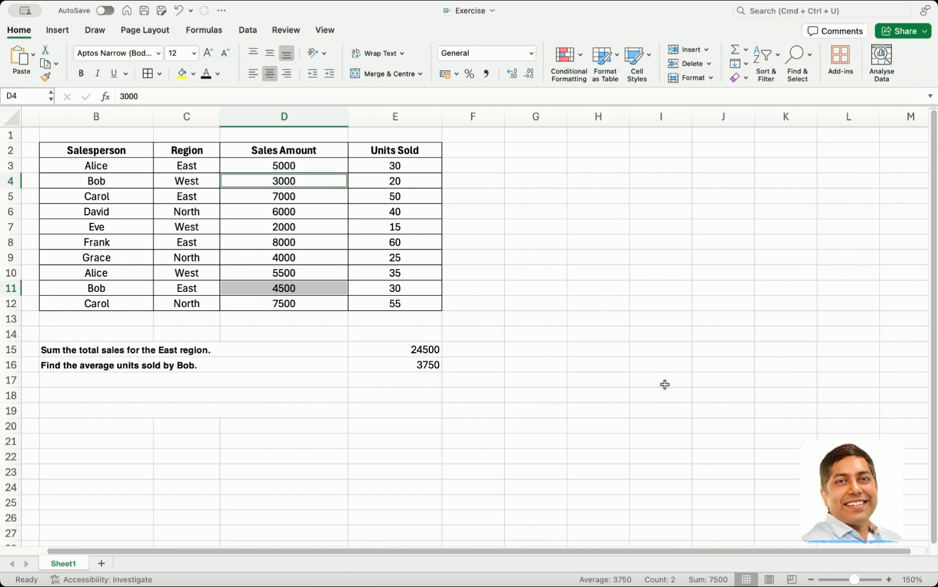
{"action": "left_click", "coordinate": [571, 564]}
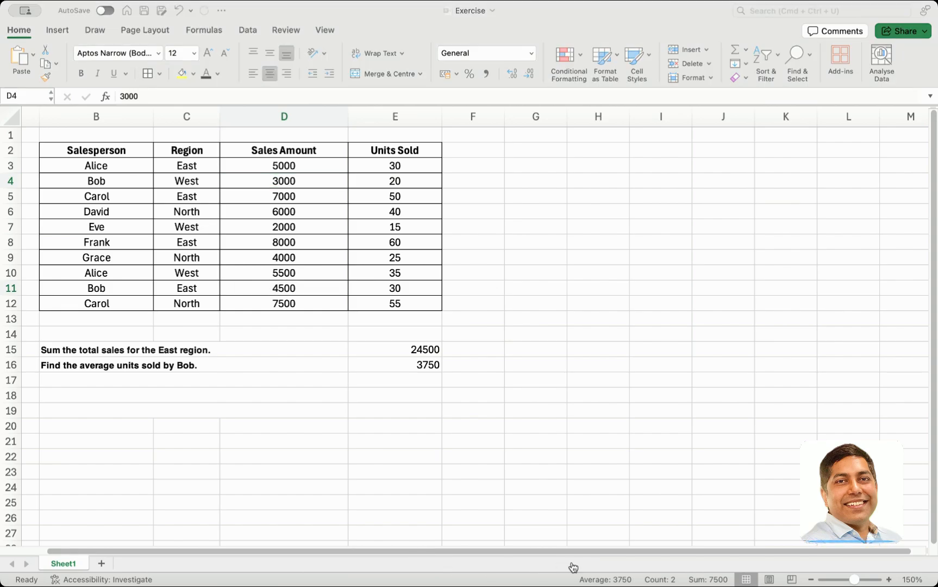
{"action": "left_click", "coordinate": [606, 489]}
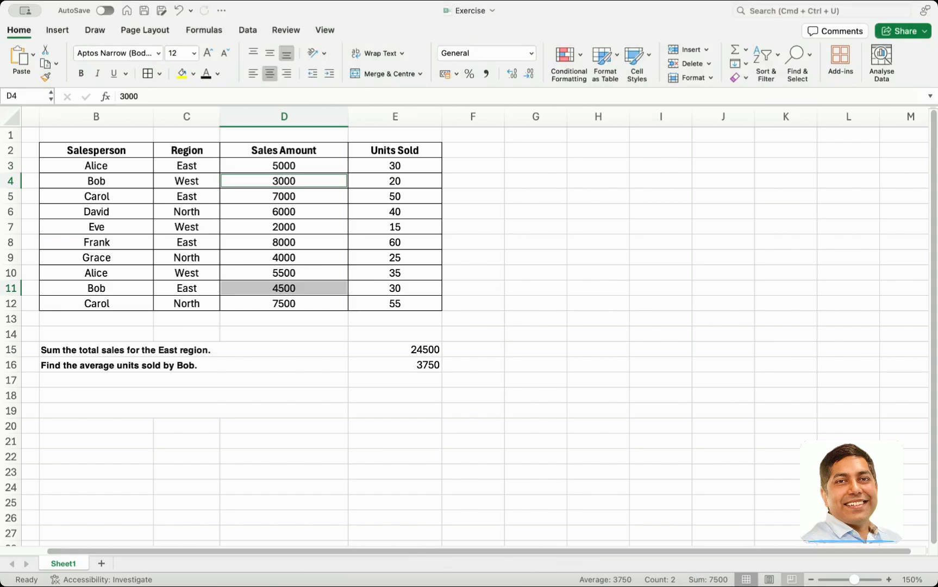
{"action": "left_click", "coordinate": [672, 582]}
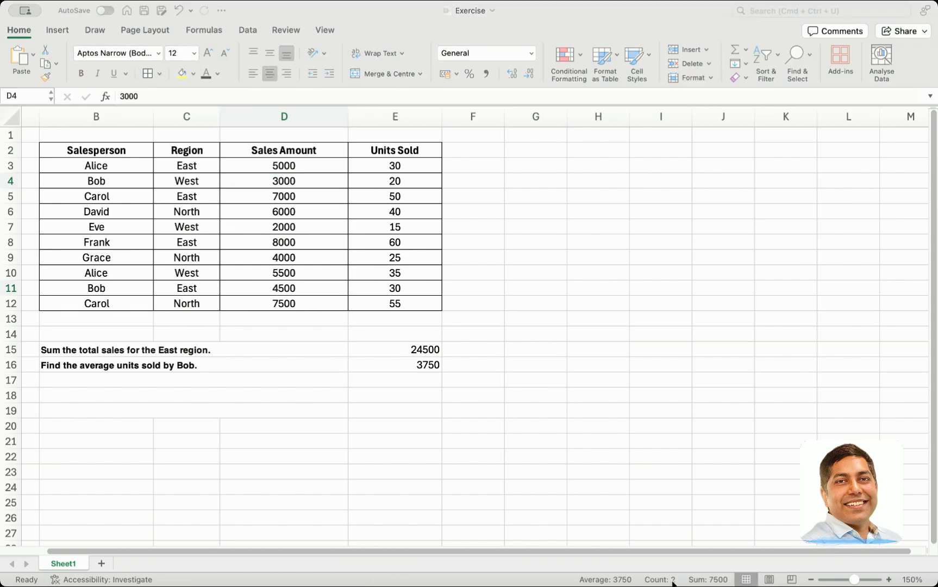
{"action": "left_click", "coordinate": [653, 581]}
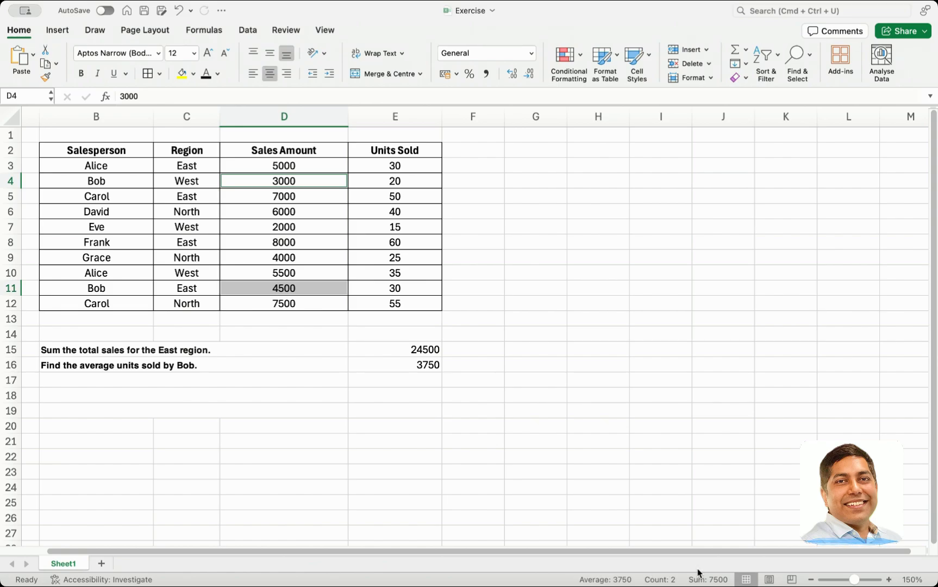
{"action": "left_click", "coordinate": [402, 369]}
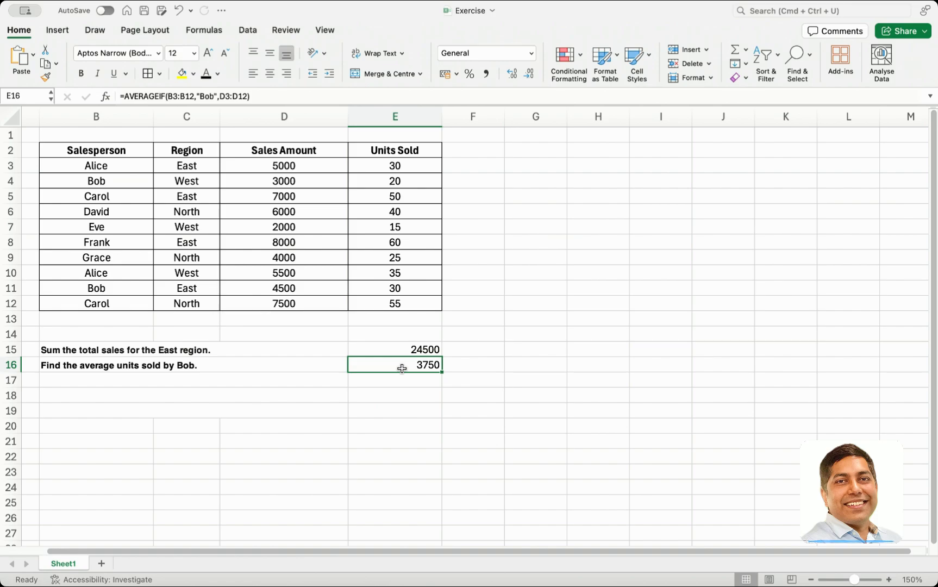
Add the question "Count how many salespeople are there in the east region" in B17 and review the East rows and Region cells C3:C12
{"action": "key", "text": "super+Tab"}
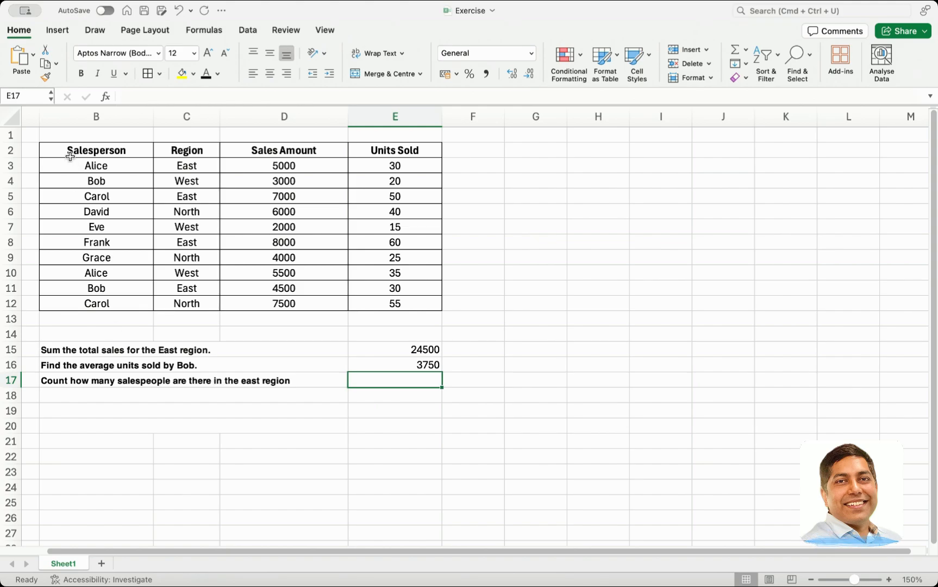
{"action": "left_click", "coordinate": [201, 164]}
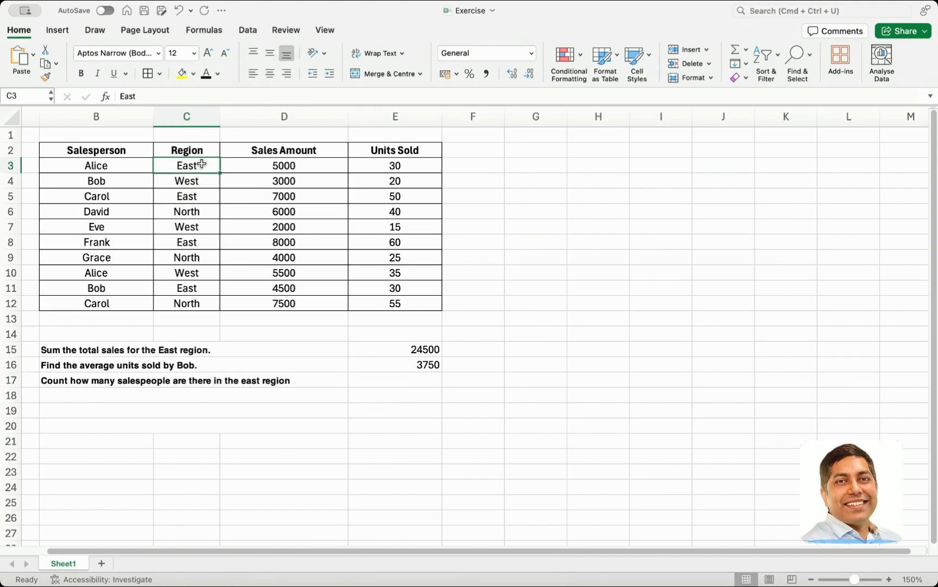
{"action": "left_click", "coordinate": [133, 169]}
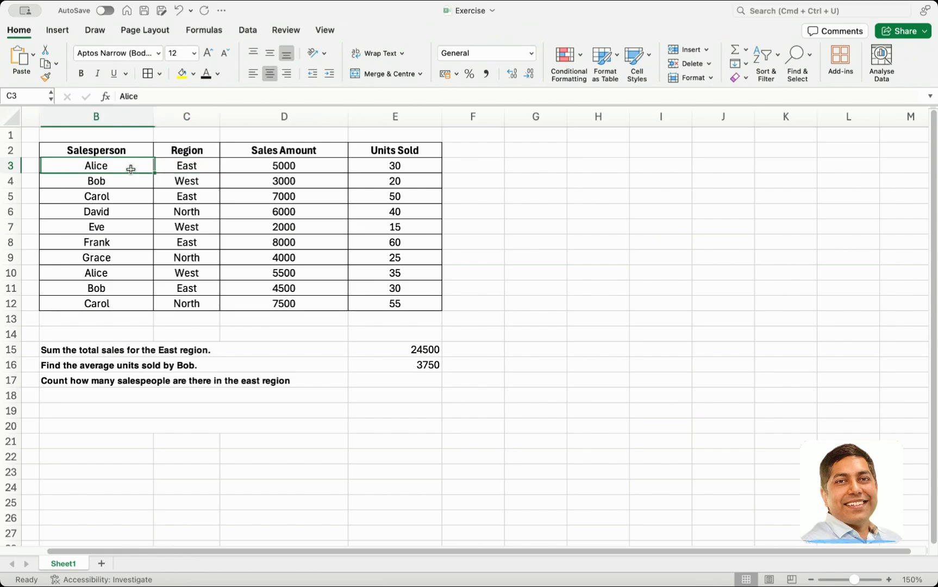
{"action": "left_click", "coordinate": [131, 211]}
{"action": "left_click", "coordinate": [118, 191]}
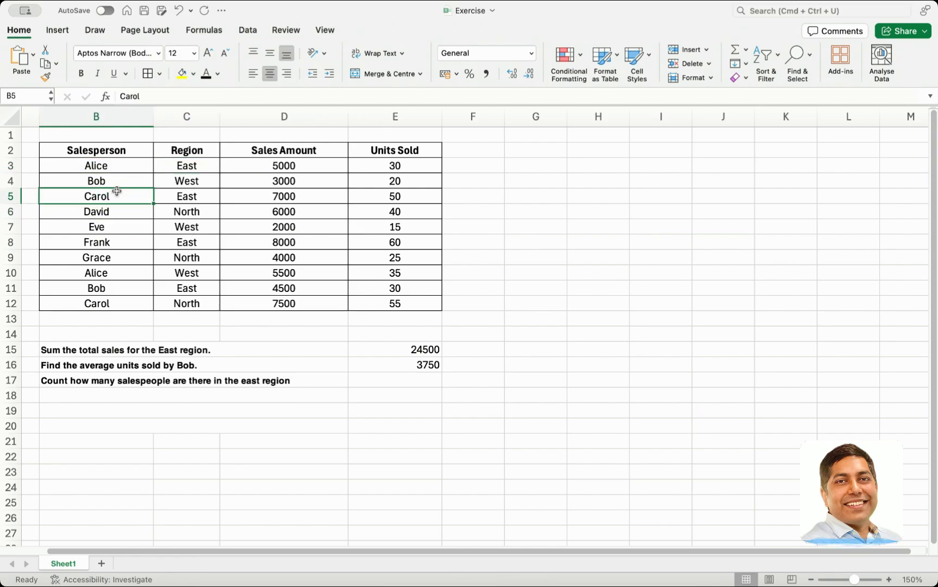
{"action": "left_click", "coordinate": [125, 247]}
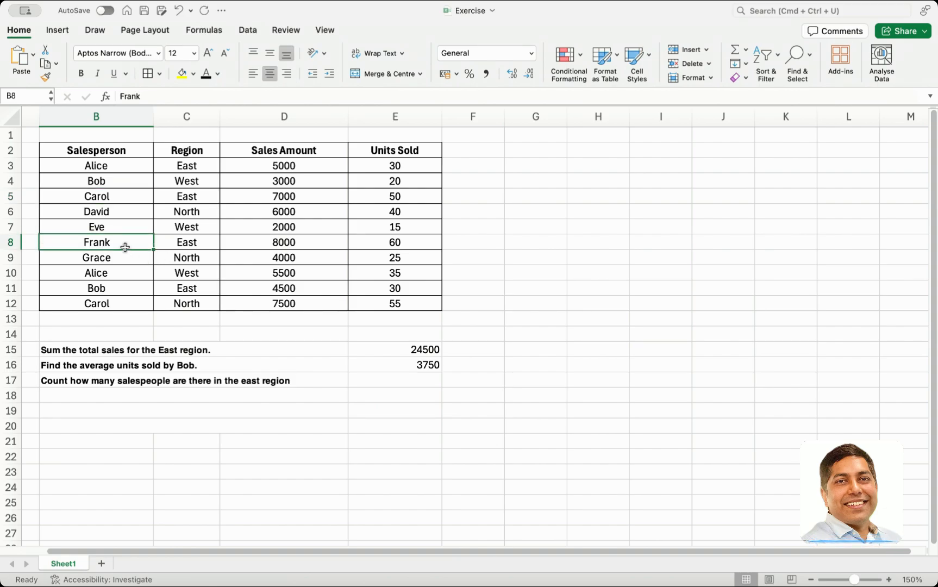
{"action": "left_click", "coordinate": [128, 291]}
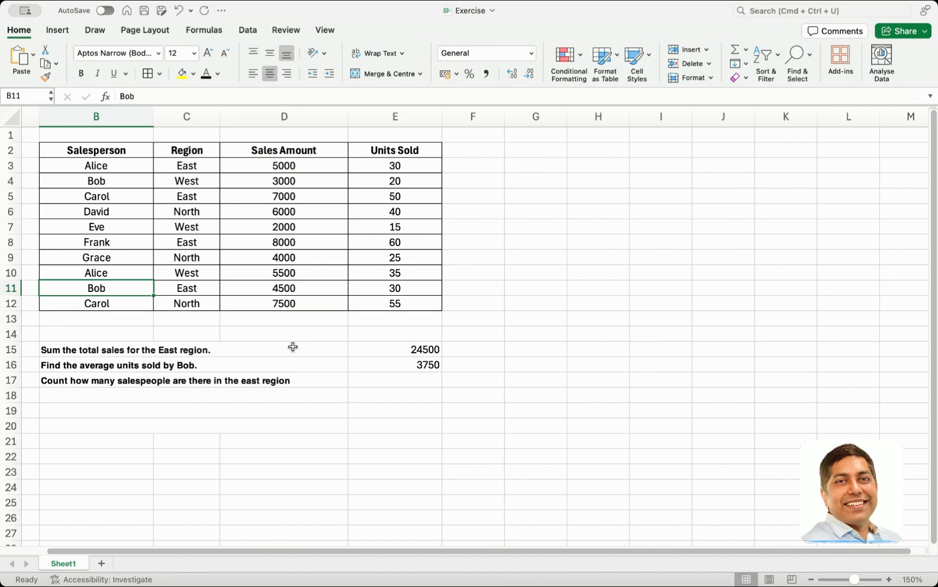
{"action": "left_click", "coordinate": [171, 164]}
{"action": "left_click_drag", "start_coordinate": [185, 165], "coordinate": [185, 307]}
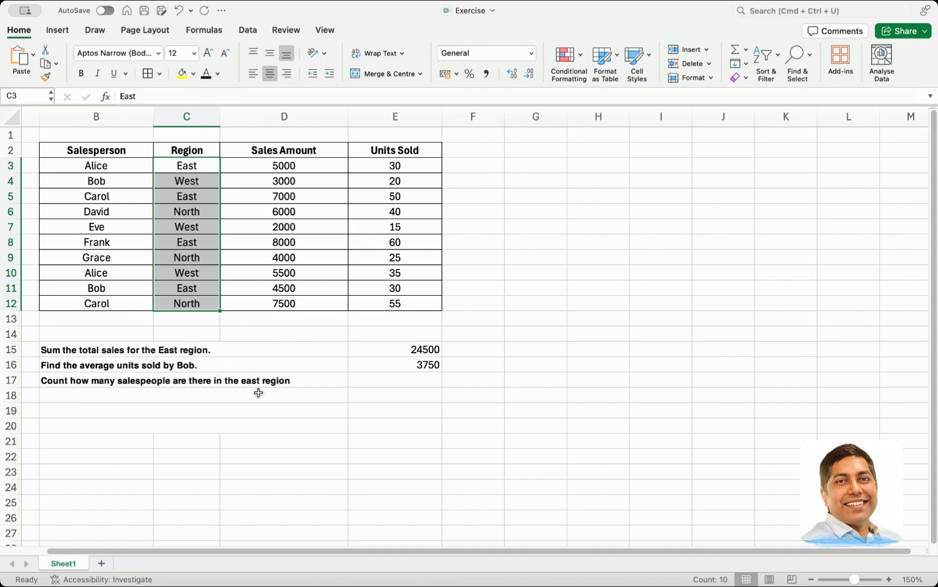
Enter a COUNTIF formula in E17 with the Region cells C3:C12 as the range and "East" as the criterion
{"action": "left_click", "coordinate": [391, 382]}
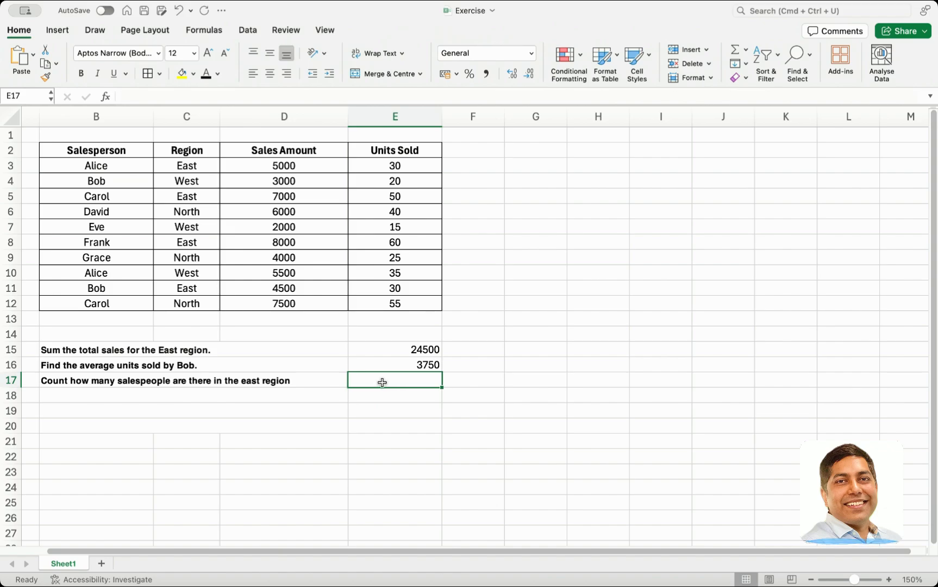
{"action": "type", "text": "=count"}
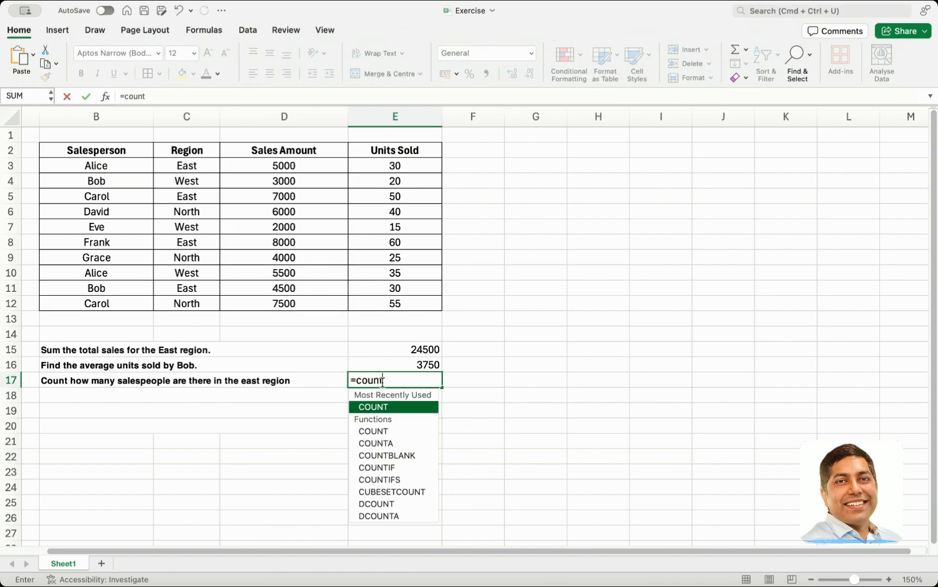
{"action": "type", "text": "if("}
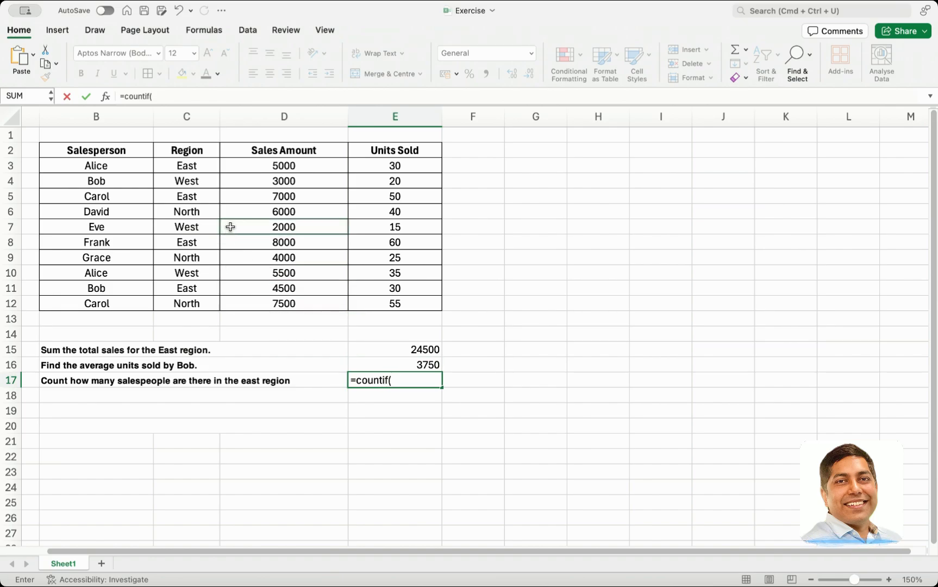
{"action": "left_click_drag", "start_coordinate": [205, 165], "coordinate": [204, 303]}
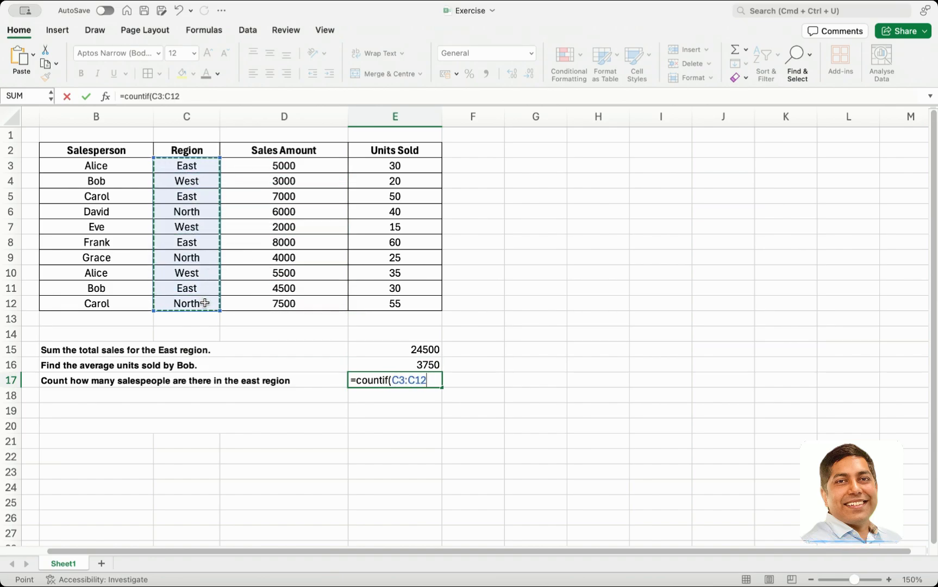
{"action": "type", "text": ","}
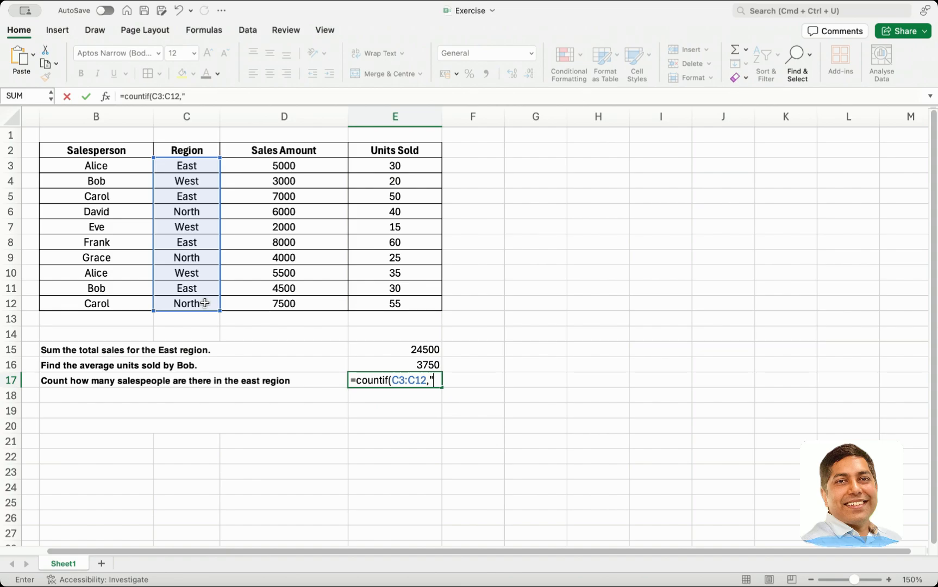
{"action": "type", "text": "\"East"}
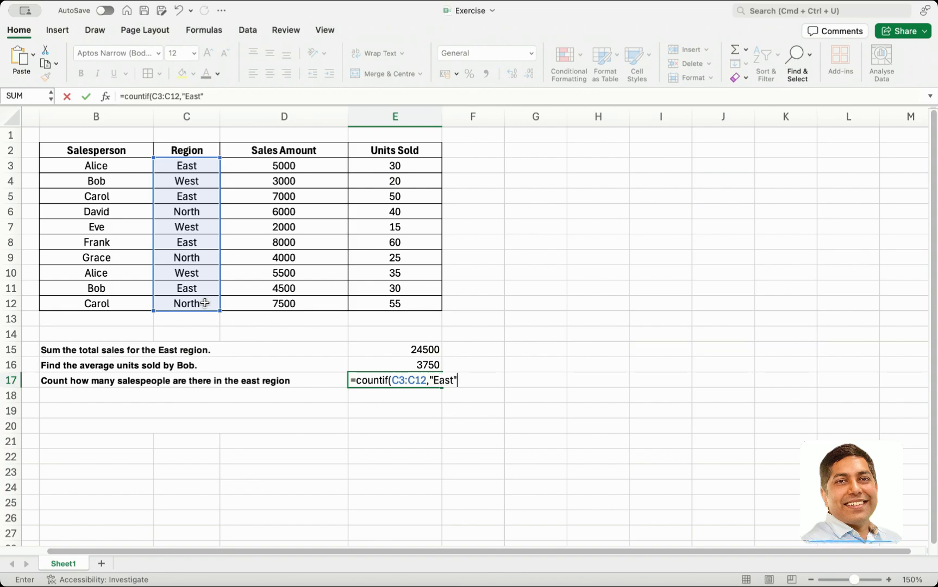
{"action": "type", "text": "\")"}
{"action": "key", "text": "Return"}
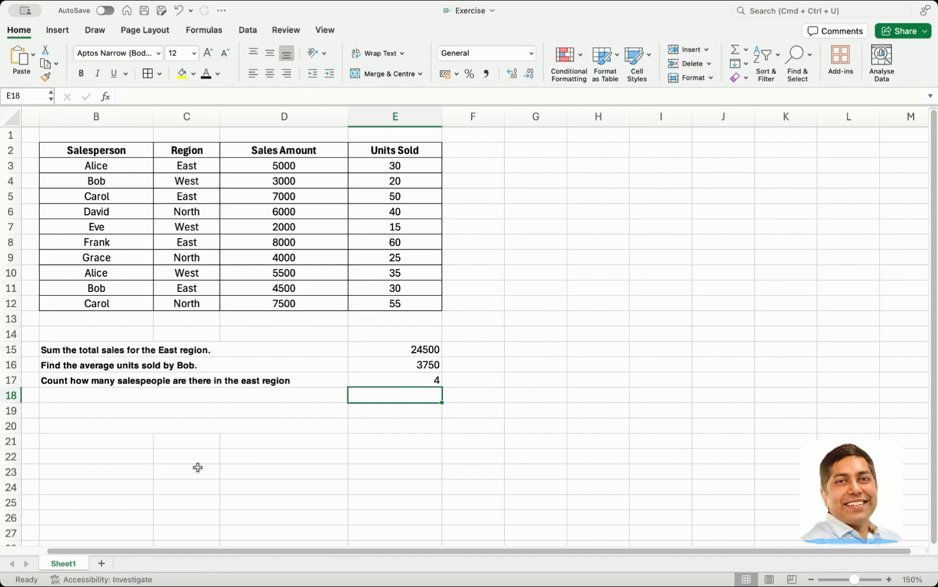
{"action": "left_click", "coordinate": [396, 379]}
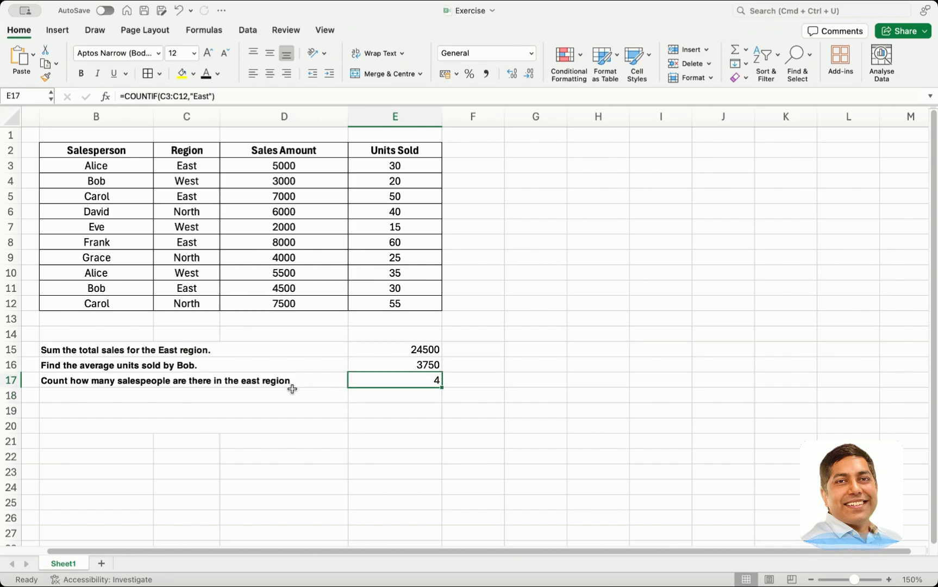
Add the question "Find the average sales amount in the East region for sales greater than 5000." in B18 and review the Region column
{"action": "key", "text": "super+Tab"}
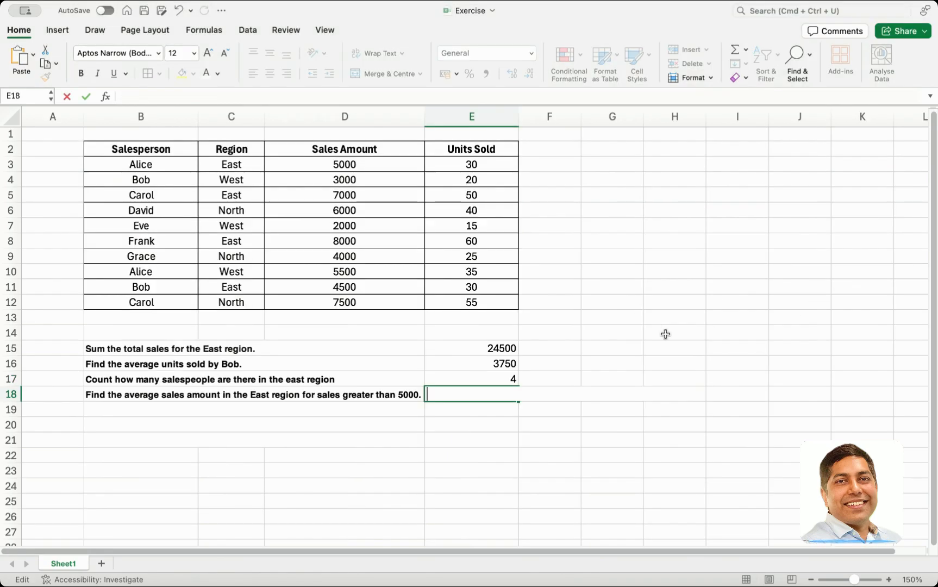
{"action": "left_click", "coordinate": [666, 334]}
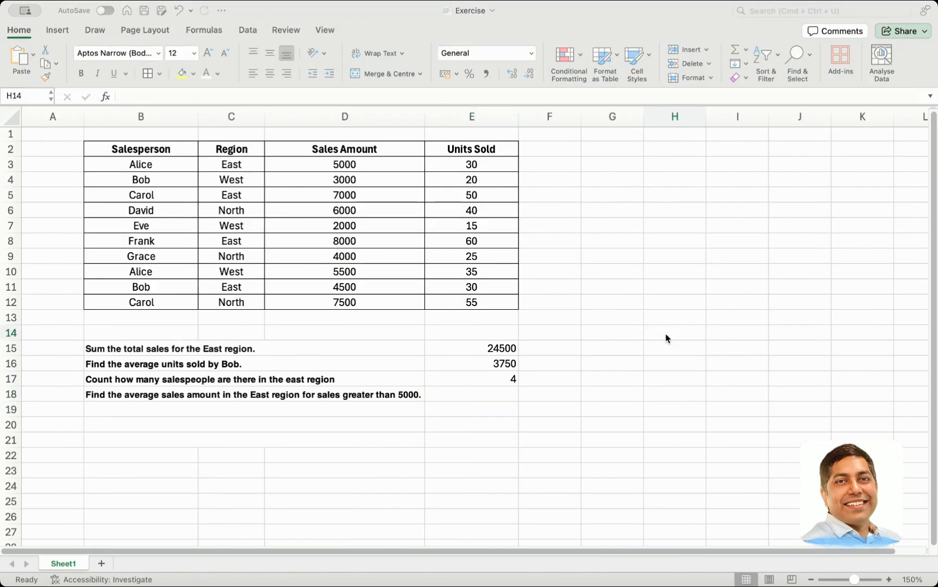
{"action": "left_click", "coordinate": [667, 338]}
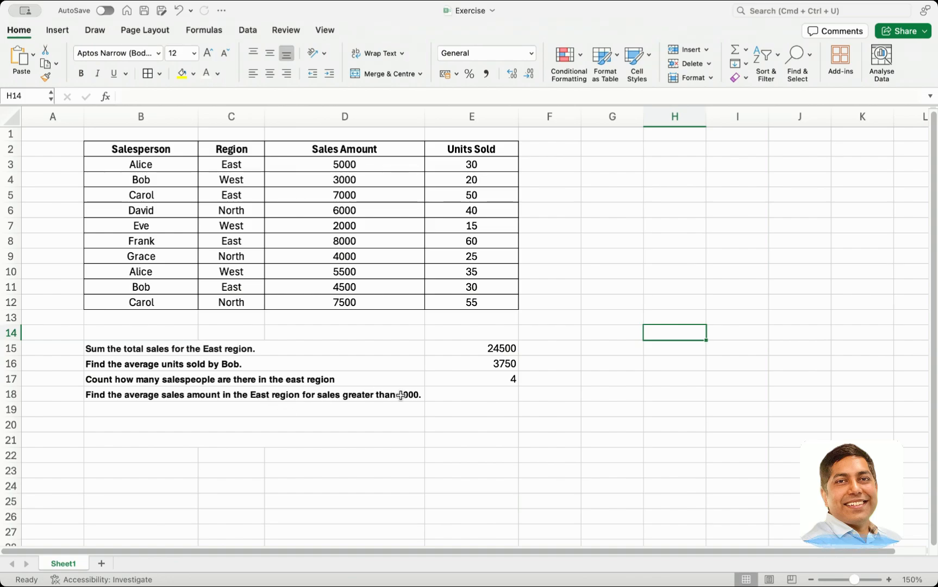
{"action": "left_click", "coordinate": [220, 165]}
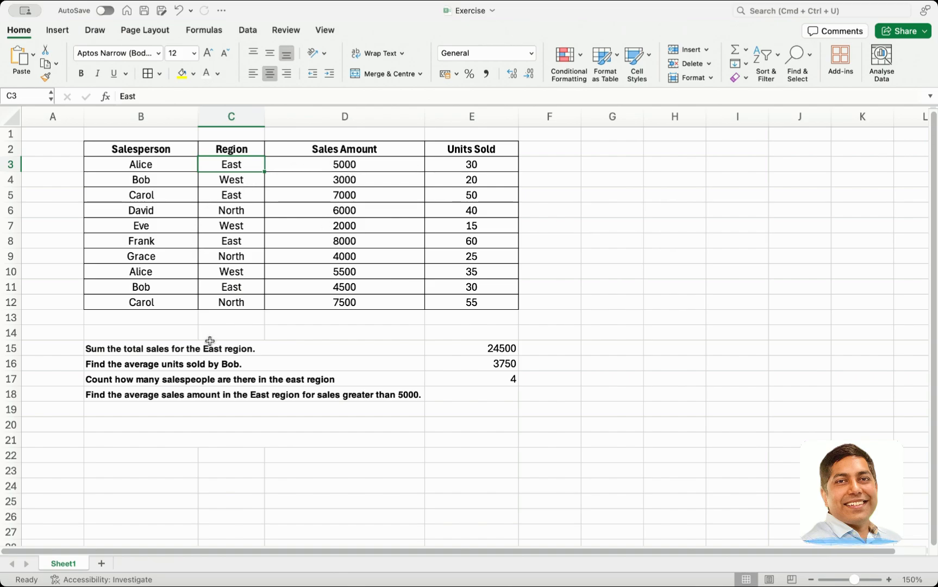
Start an AVERAGEIFS formula in E18 with average range D3:D12, first criteria range C3:C12 and criterion "East"
{"action": "left_click", "coordinate": [445, 394]}
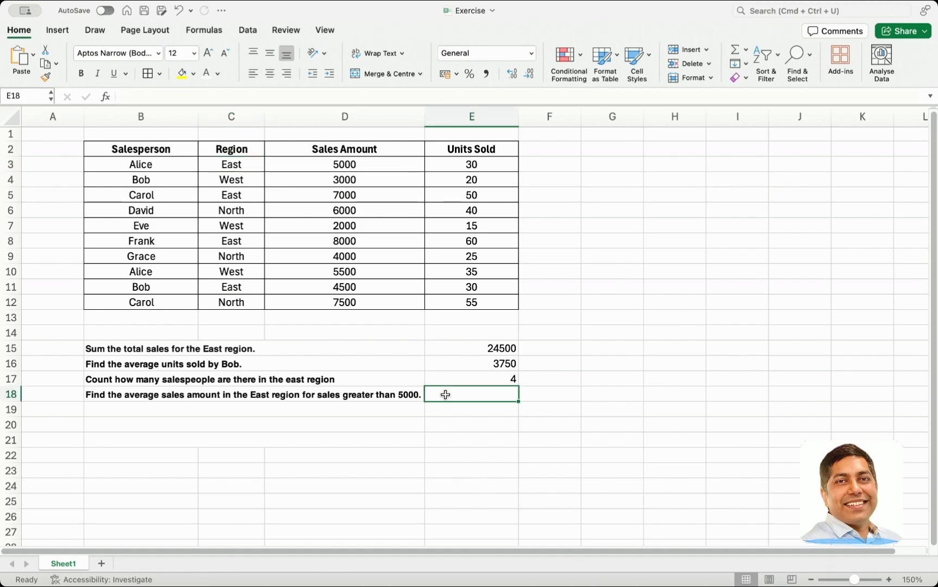
{"action": "type", "text": "=ave"}
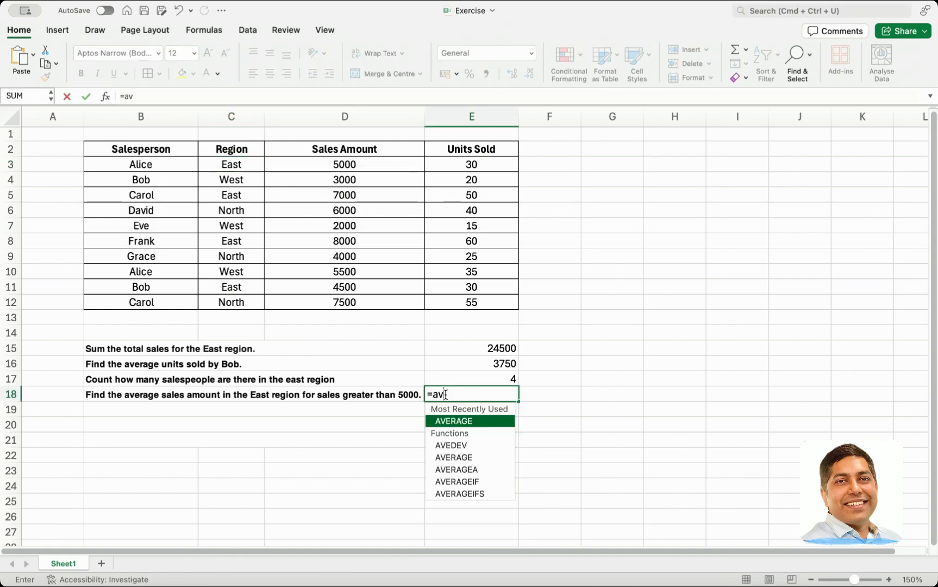
{"action": "double_click", "coordinate": [459, 494]}
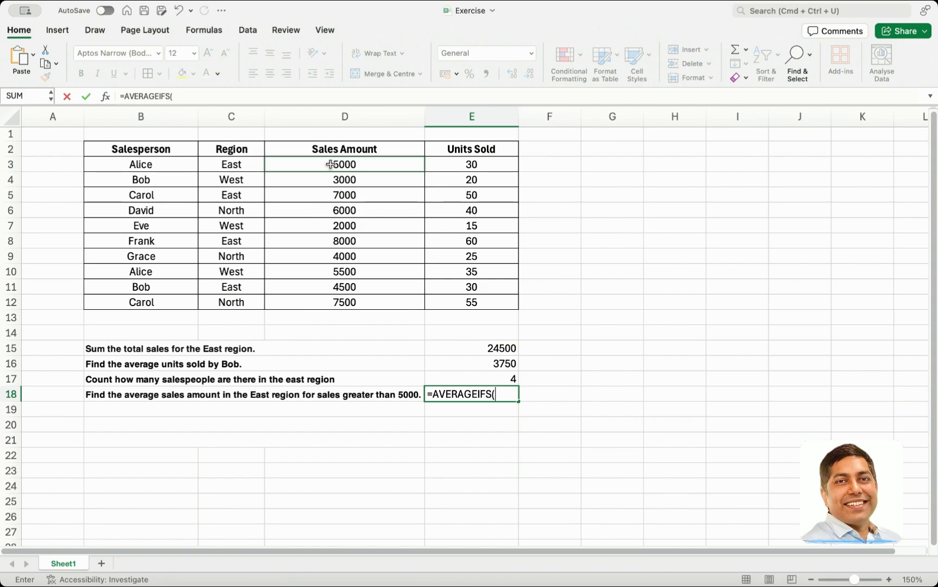
{"action": "left_click_drag", "start_coordinate": [330, 164], "coordinate": [335, 307]}
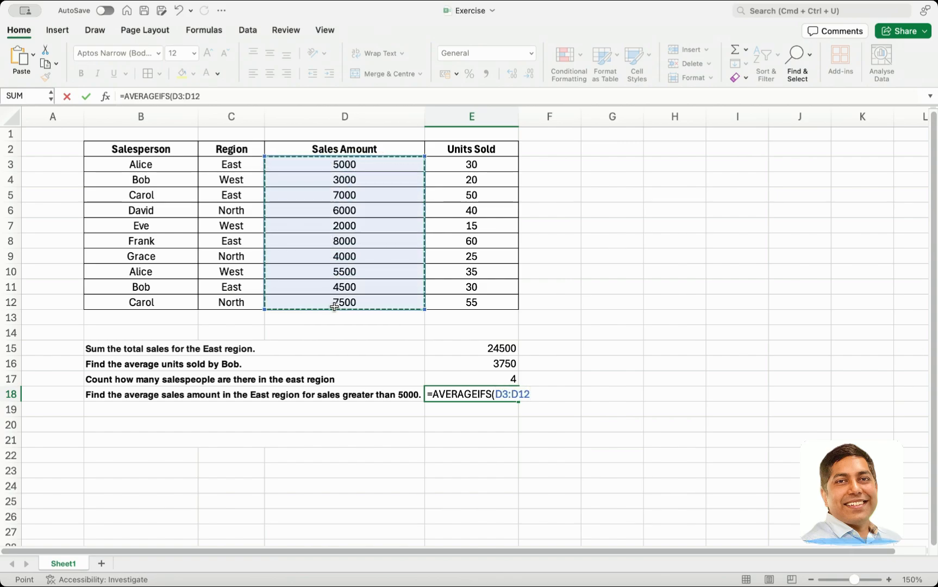
{"action": "type", "text": ","}
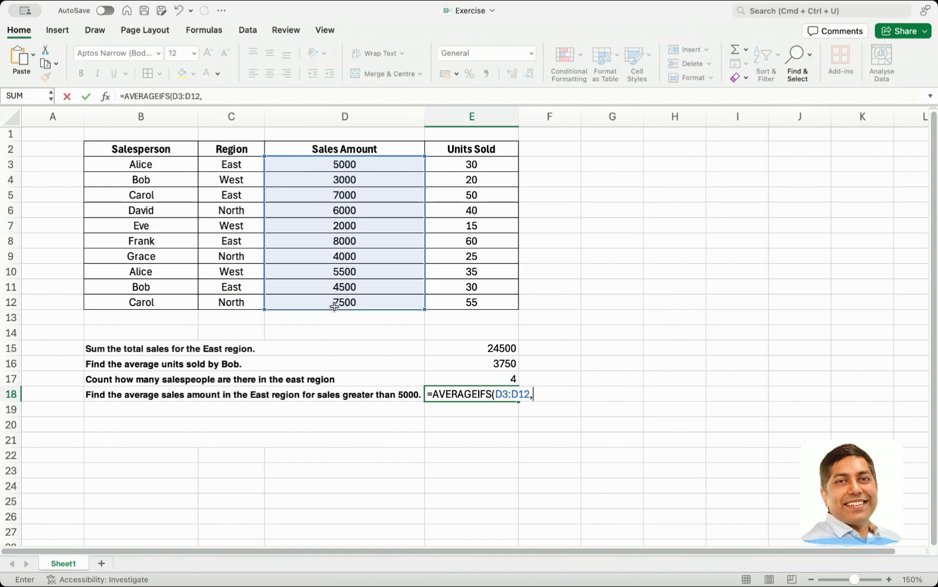
{"action": "left_click_drag", "start_coordinate": [232, 165], "coordinate": [237, 298]}
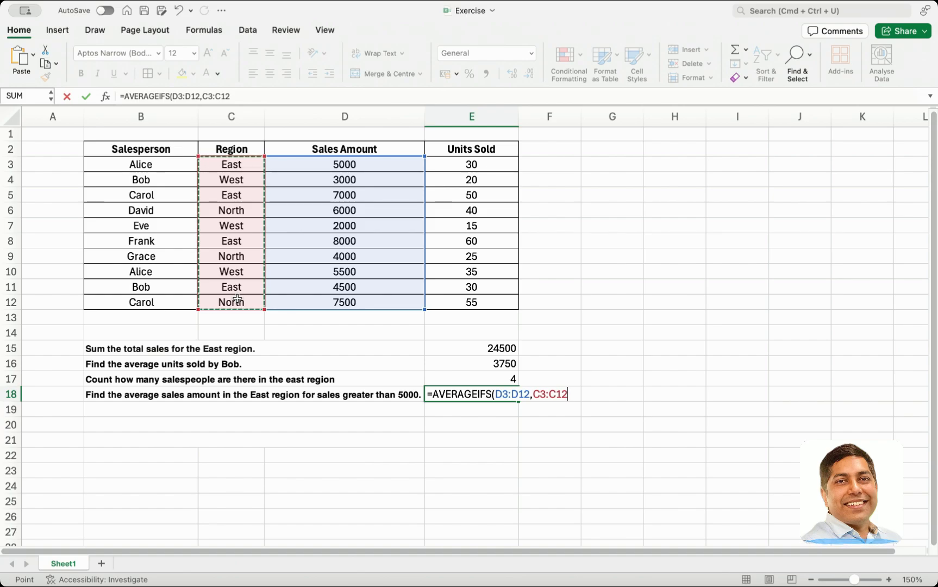
{"action": "type", "text": ","}
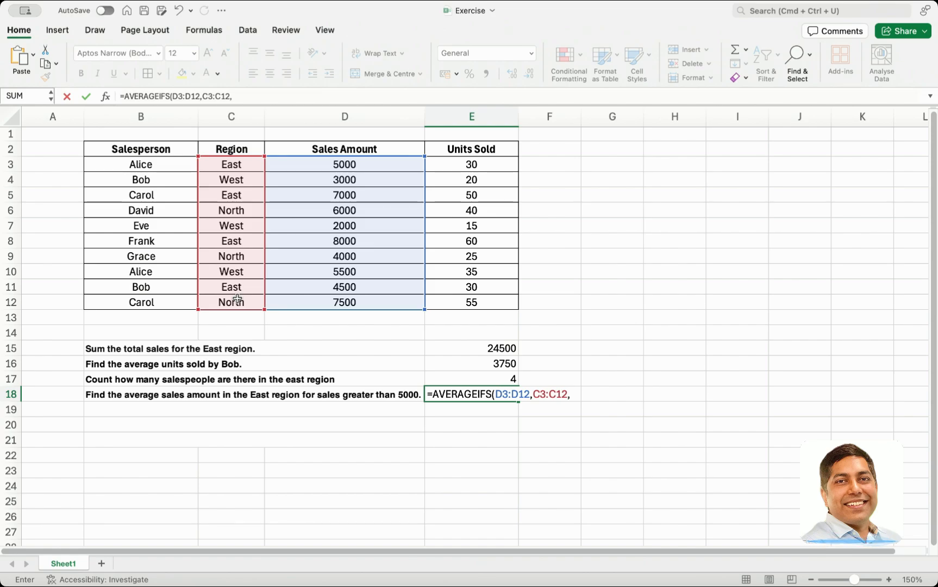
{"action": "type", "text": "\"East\","}
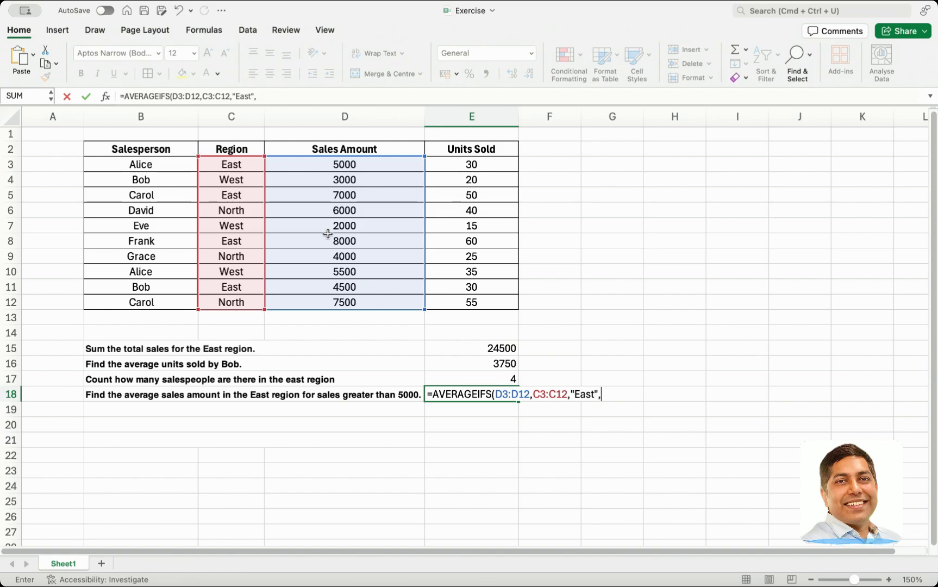
Add D3:D12 as the second criteria range of the E18 formula, with the criterion ">5000"
{"action": "left_click_drag", "start_coordinate": [325, 163], "coordinate": [339, 300]}
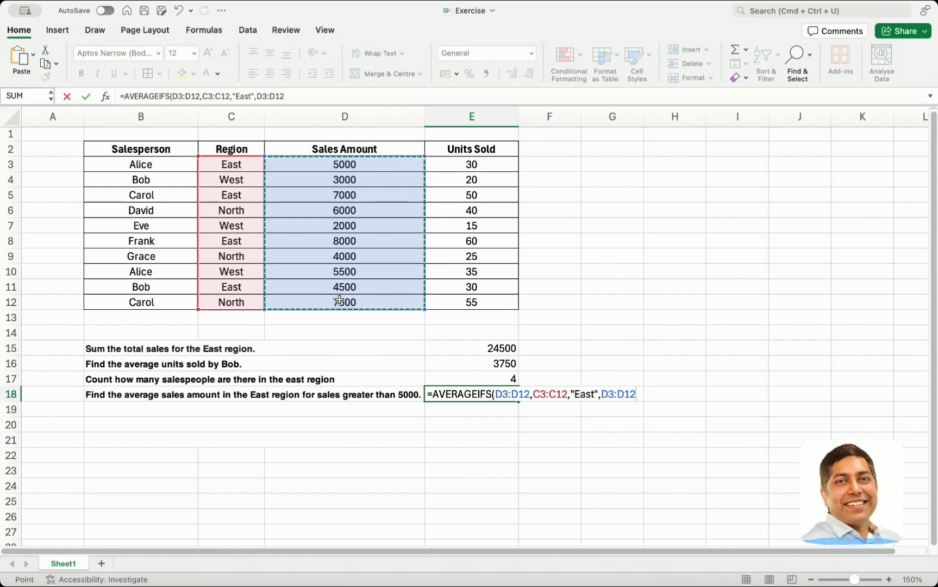
{"action": "type", "text": ","}
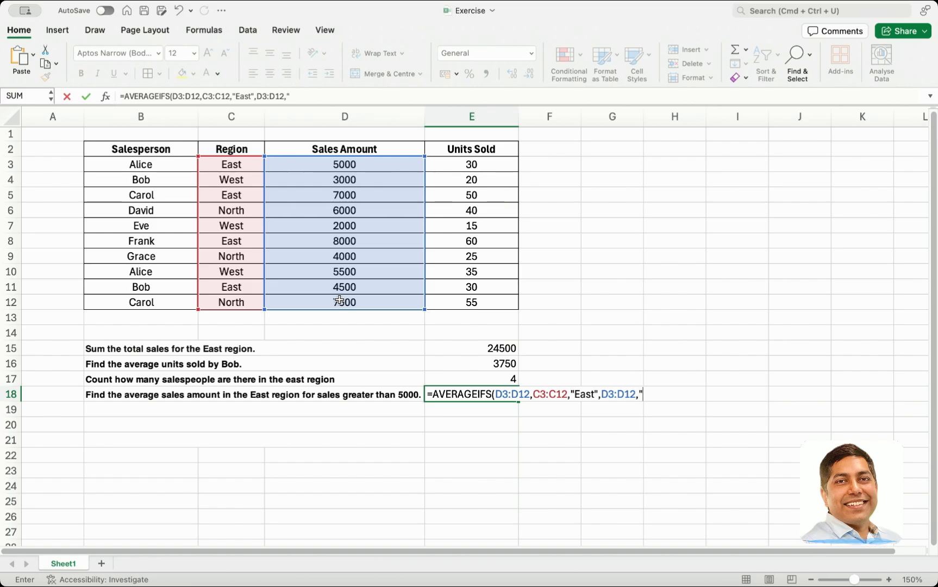
{"action": "type", "text": "\">5000"}
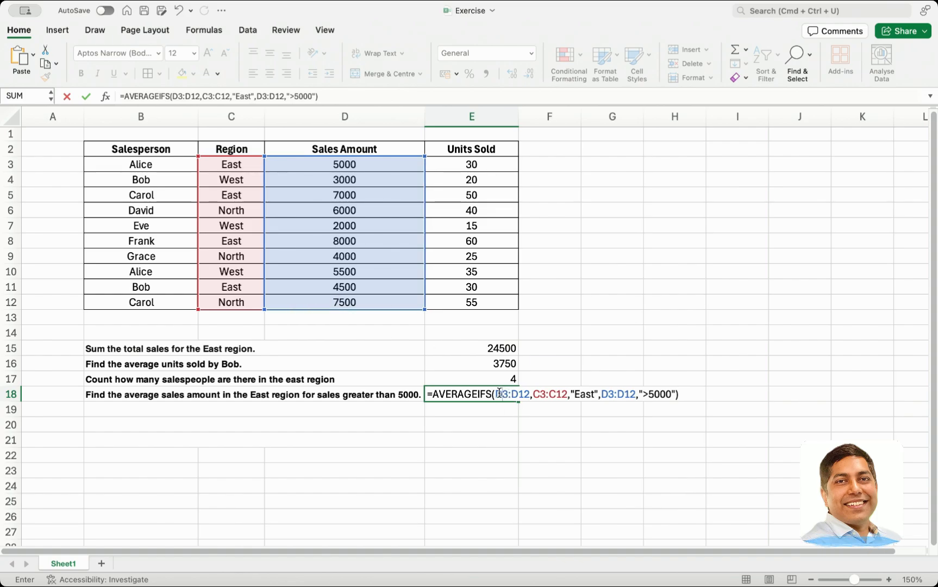
Review the average range, criteria ranges and criteria of the AVERAGEIFS formula in E18 and commit it
{"action": "left_click_drag", "start_coordinate": [497, 393], "coordinate": [522, 394]}
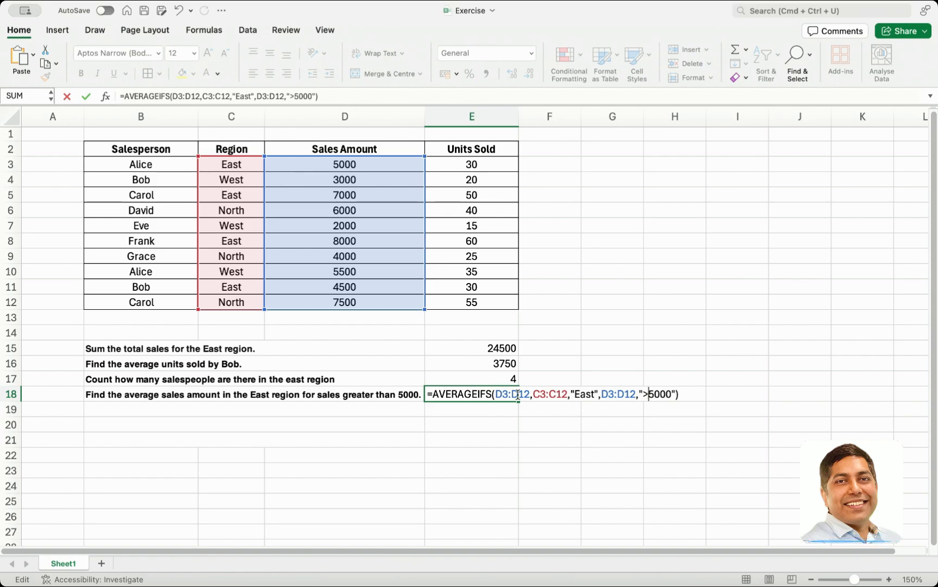
{"action": "left_click_drag", "start_coordinate": [529, 393], "coordinate": [563, 393]}
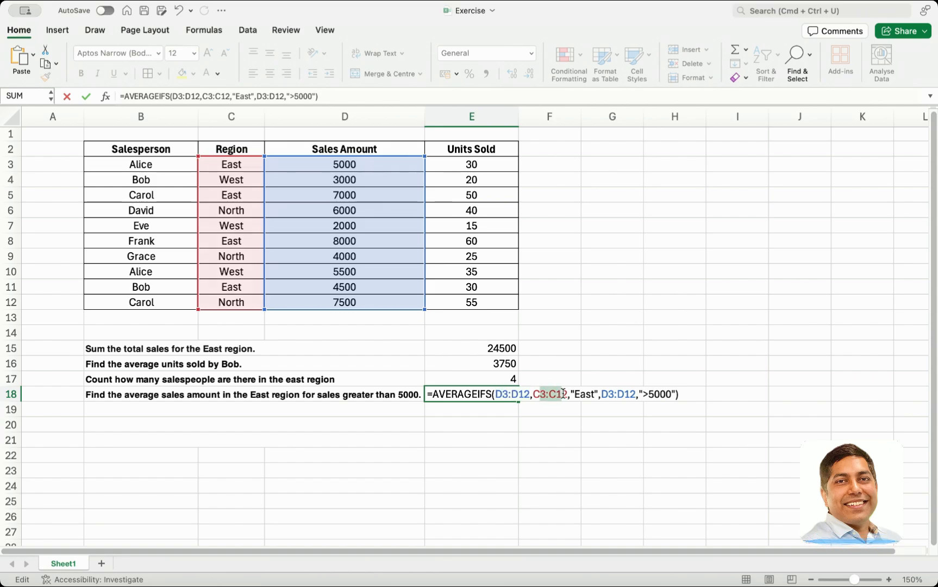
{"action": "left_click", "coordinate": [558, 394]}
{"action": "left_click_drag", "start_coordinate": [617, 394], "coordinate": [670, 396]}
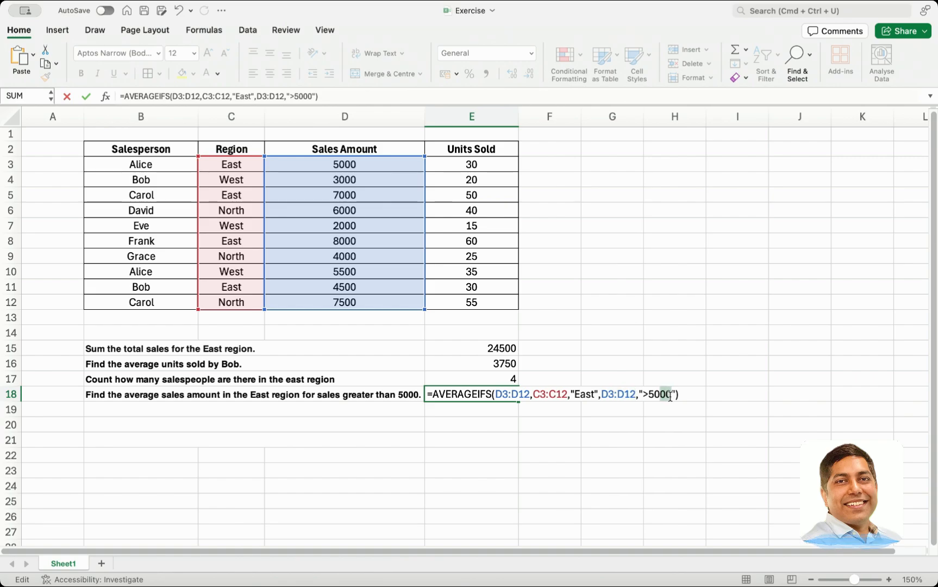
{"action": "left_click", "coordinate": [463, 396]}
{"action": "key", "text": "Return"}
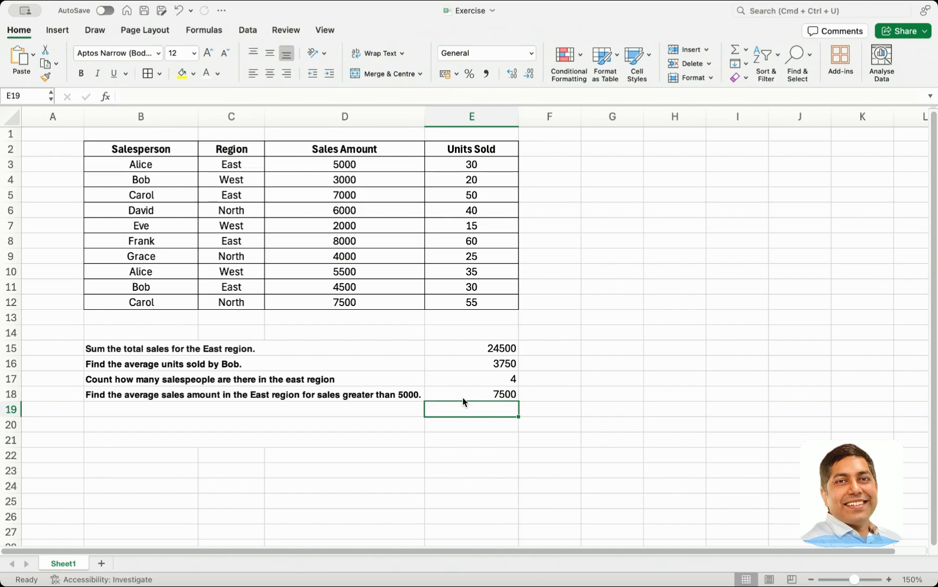
Examine the E18 formula and select the Region and Sales Amount cells of the East rows 3, 5, 8 and 11
{"action": "left_click", "coordinate": [466, 397]}
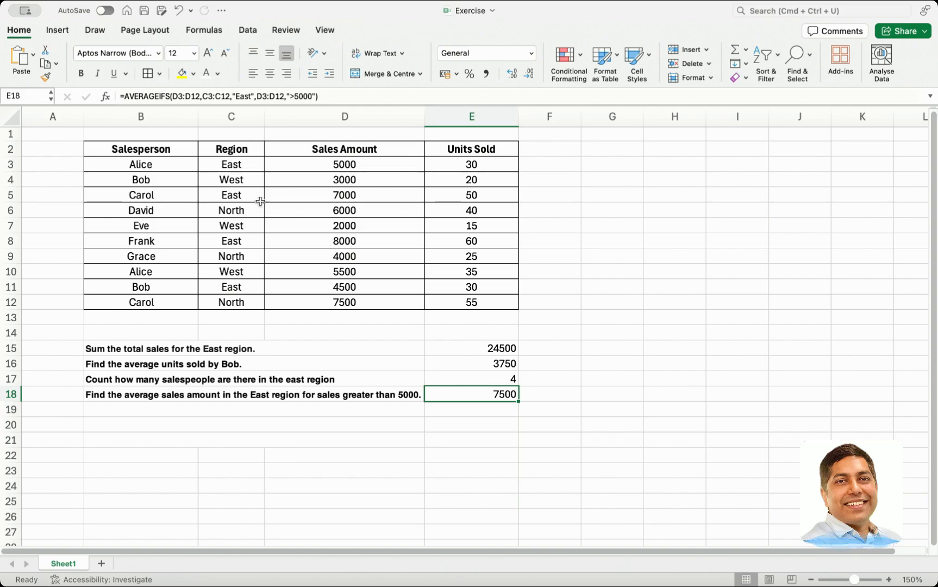
{"action": "left_click", "coordinate": [341, 163]}
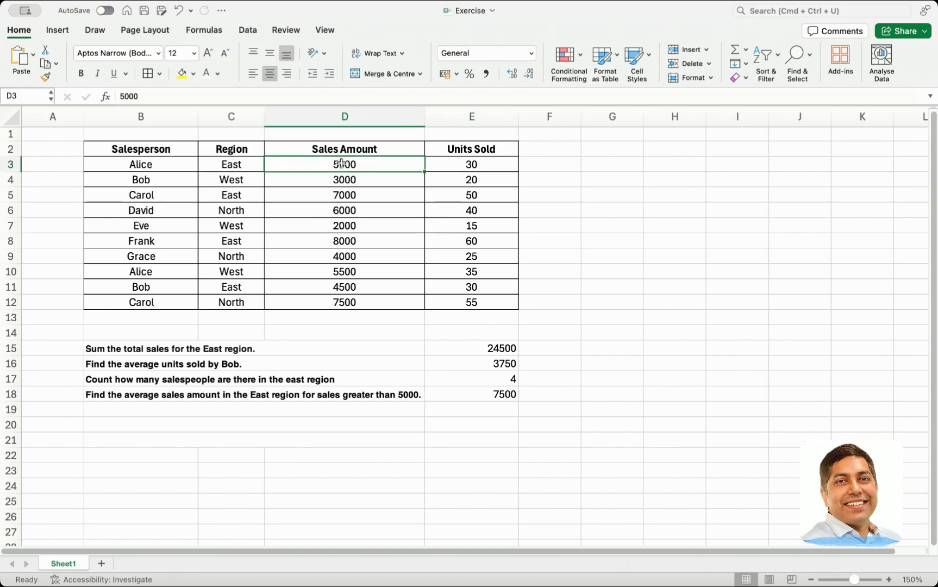
{"action": "left_click", "coordinate": [234, 166], "text": "super"}
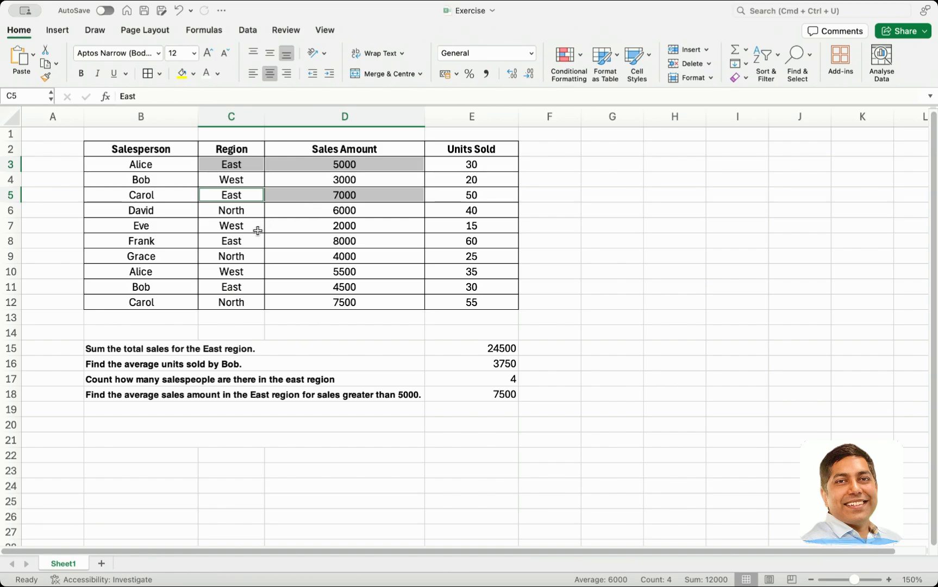
{"action": "left_click_drag", "start_coordinate": [236, 242], "coordinate": [328, 250]}
{"action": "left_click_drag", "start_coordinate": [223, 287], "coordinate": [332, 287]}
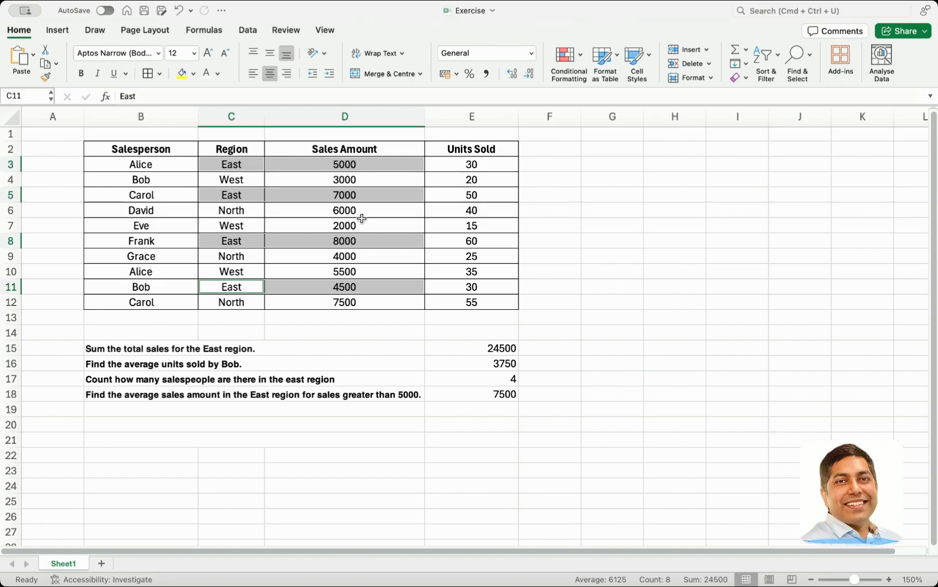
Check the AVERAGEIFS result against the average of the East sales amounts D5 and D8, leaving out D3
{"action": "left_click", "coordinate": [356, 165]}
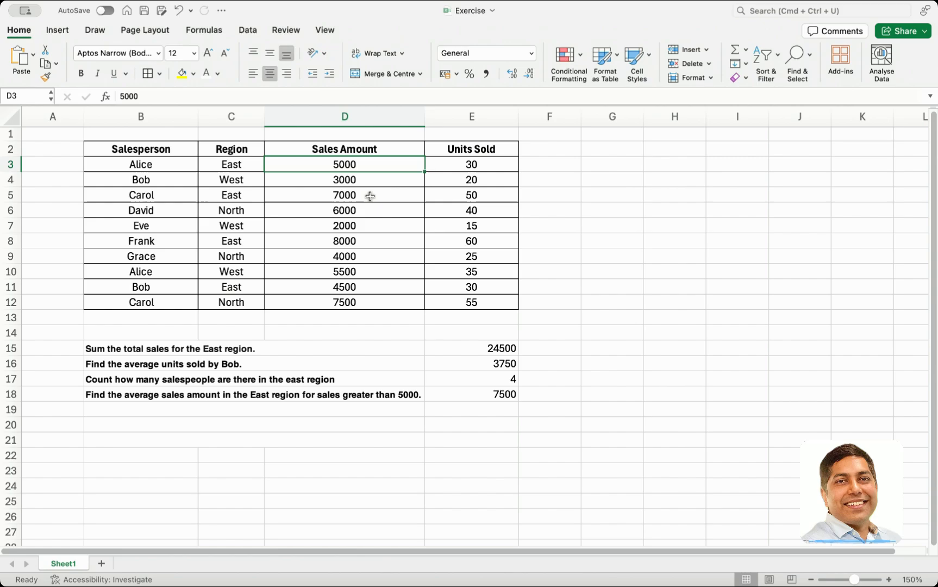
{"action": "left_click", "coordinate": [375, 195], "text": "super"}
{"action": "left_click", "coordinate": [379, 241], "text": "super"}
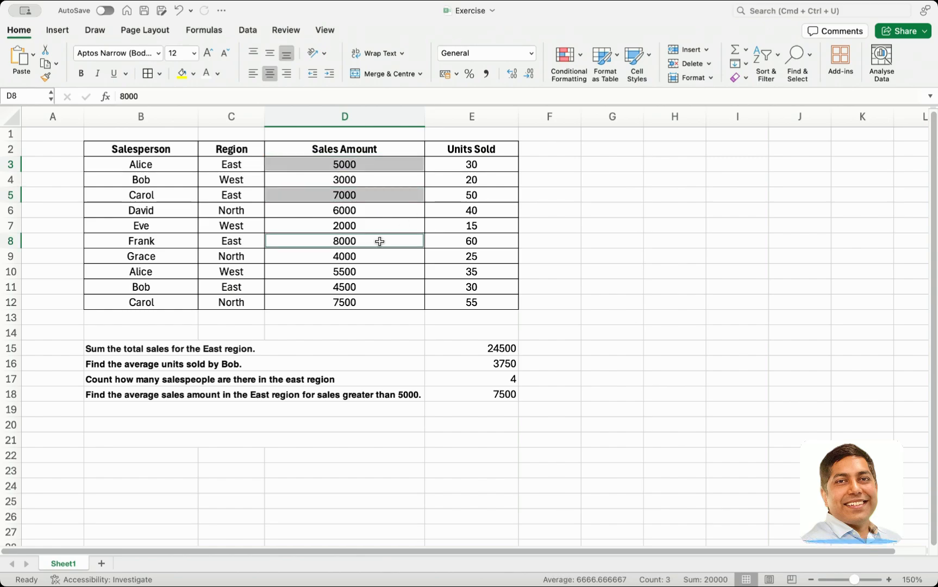
{"action": "left_click", "coordinate": [392, 566]}
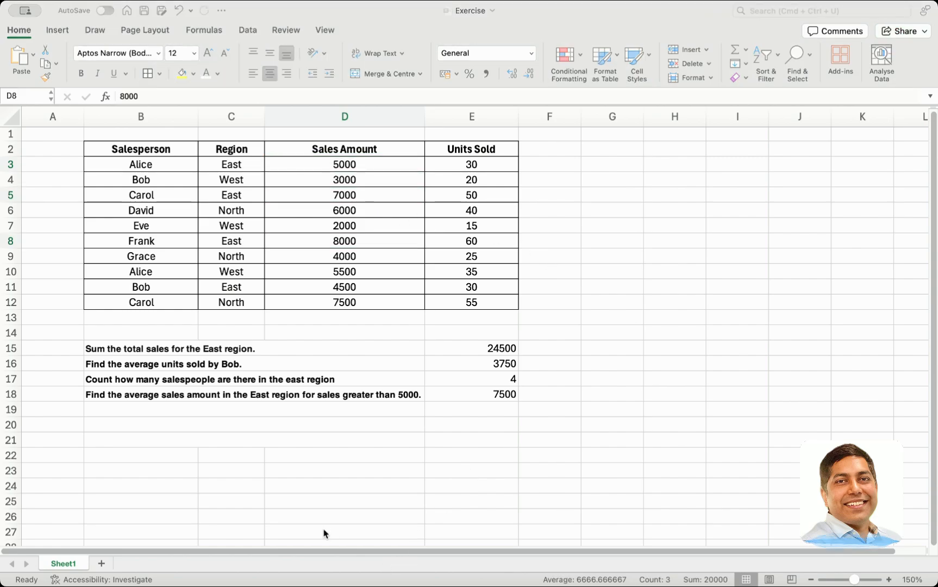
{"action": "left_click", "coordinate": [479, 397]}
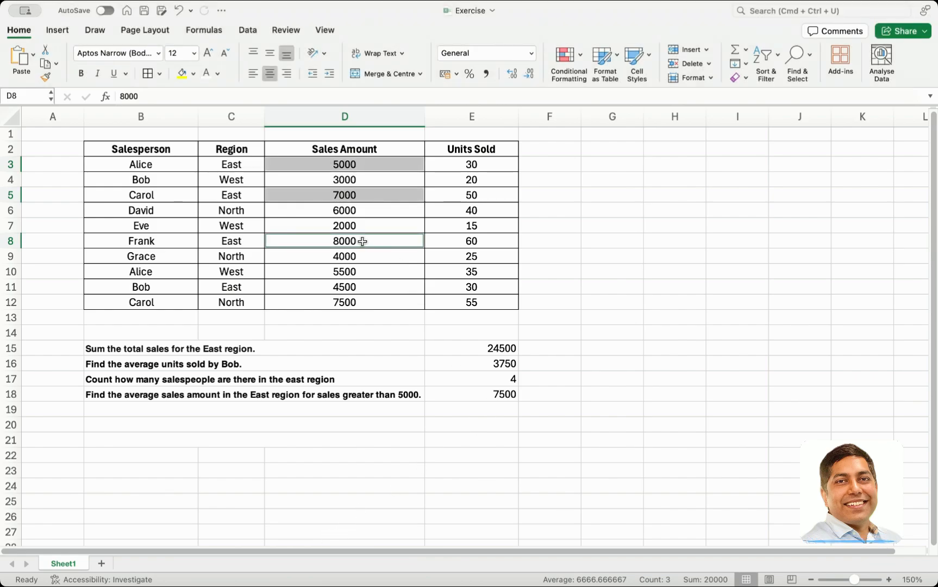
{"action": "left_click", "coordinate": [345, 164], "text": "super"}
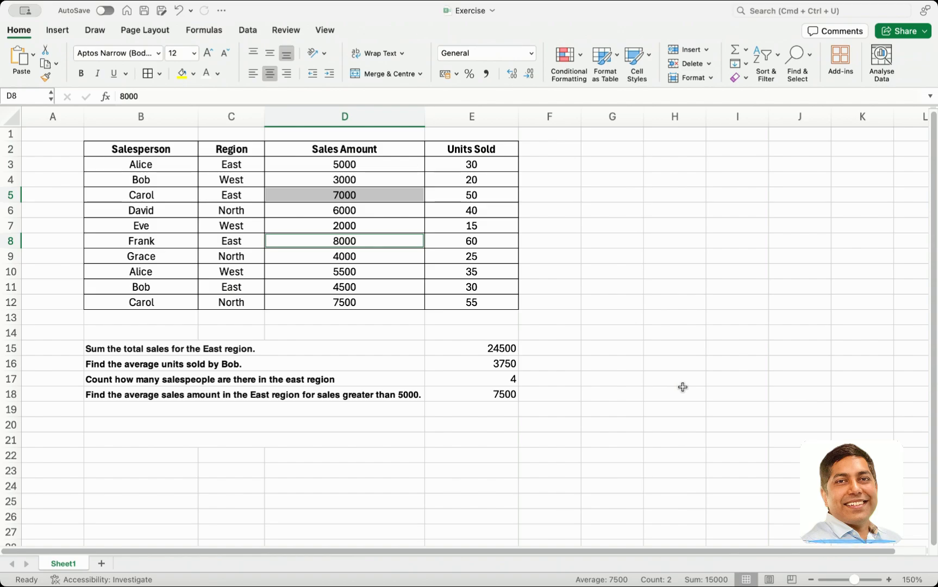
Add the question about North sales above 5000 in B19 and start a SUMIFS formula in E19 with sum range D3:D12
{"action": "key", "text": "super+Tab"}
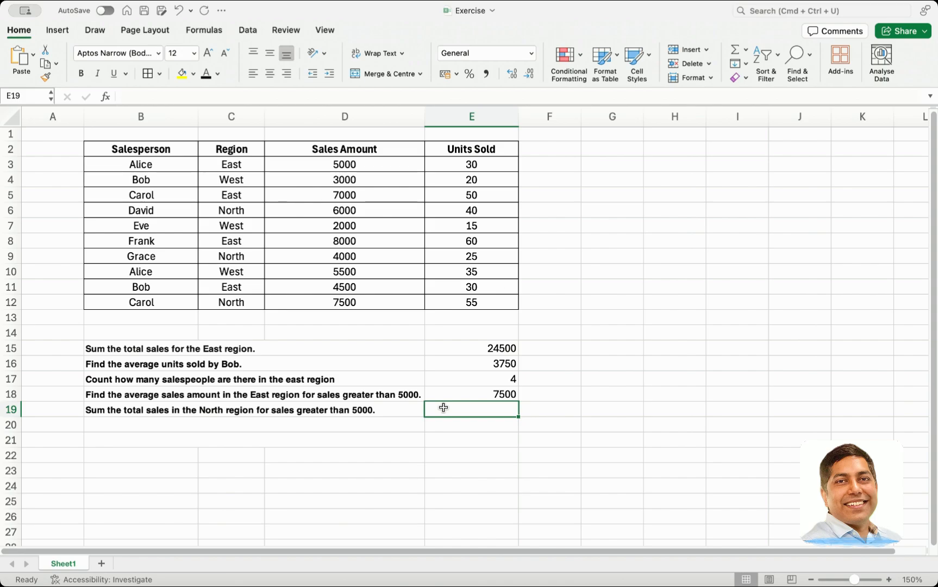
{"action": "type", "text": "=su"}
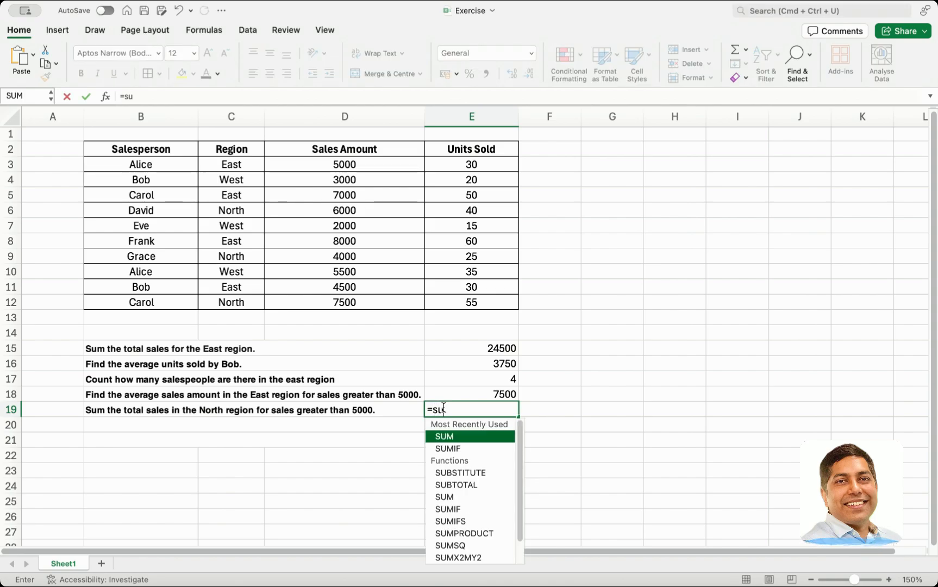
{"action": "type", "text": "mi"}
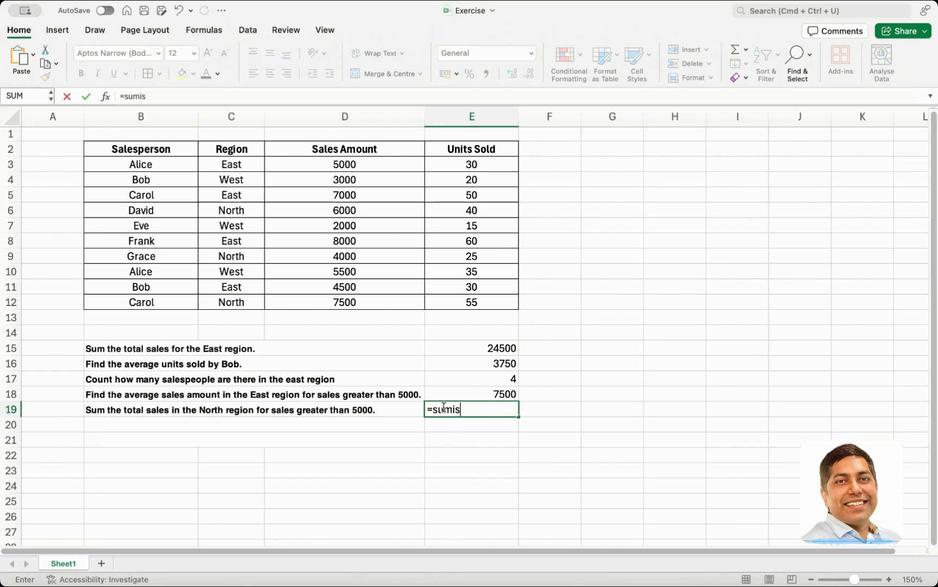
{"action": "type", "text": "fa"}
{"action": "key", "text": "BackSpace"}
{"action": "type", "text": "s"}
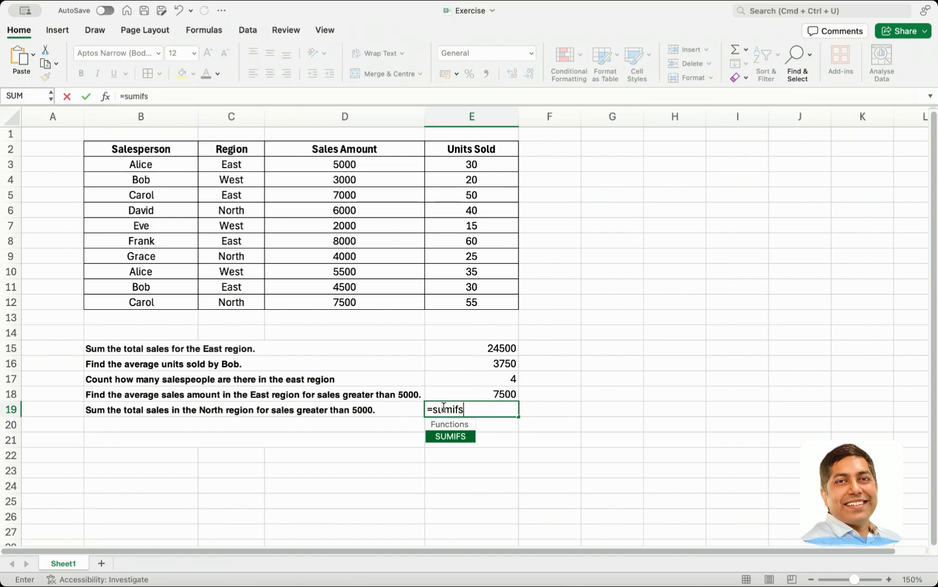
{"action": "type", "text": "("}
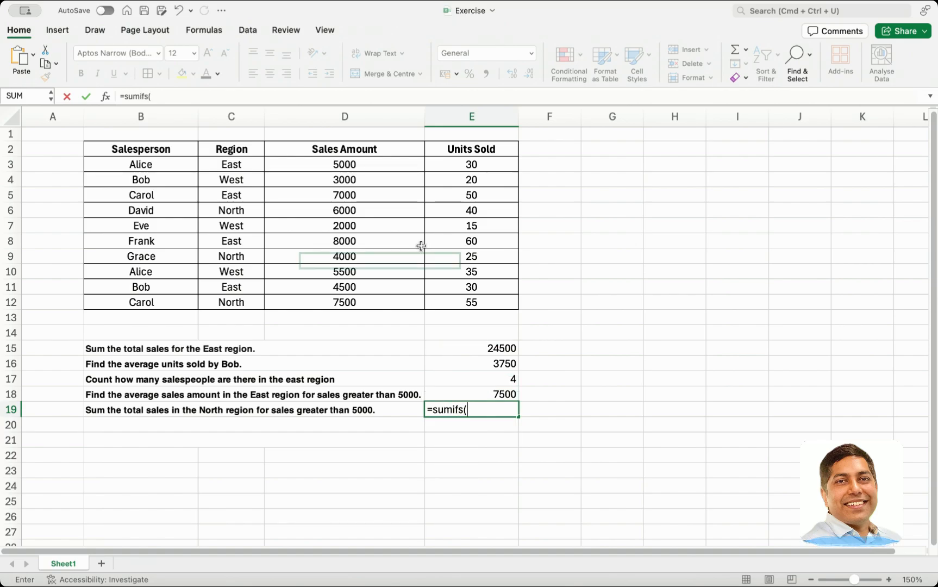
{"action": "left_click_drag", "start_coordinate": [376, 161], "coordinate": [372, 300]}
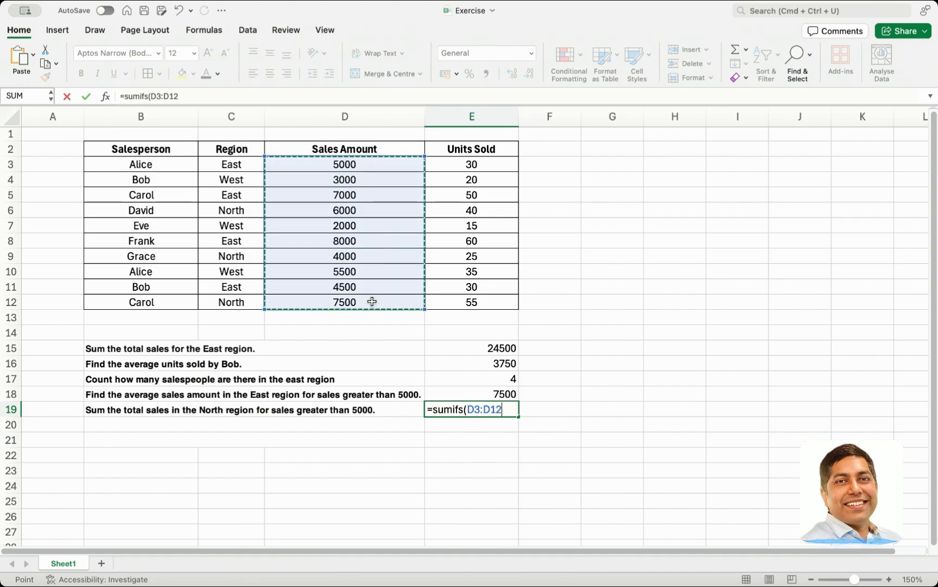
{"action": "type", "text": ","}
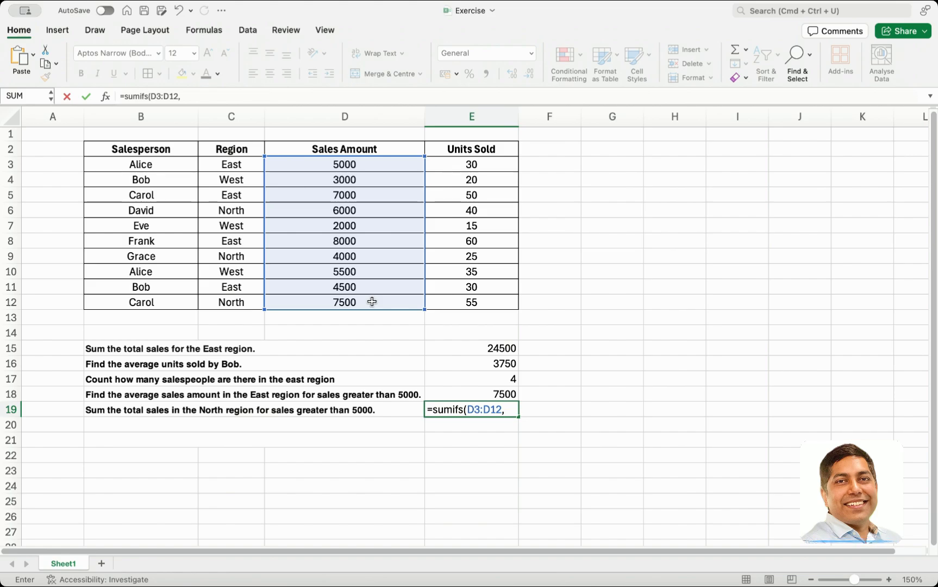
Add C3:C12 as the first criteria range of the E19 formula, with the criterion "North"
{"action": "left_click_drag", "start_coordinate": [237, 163], "coordinate": [229, 302]}
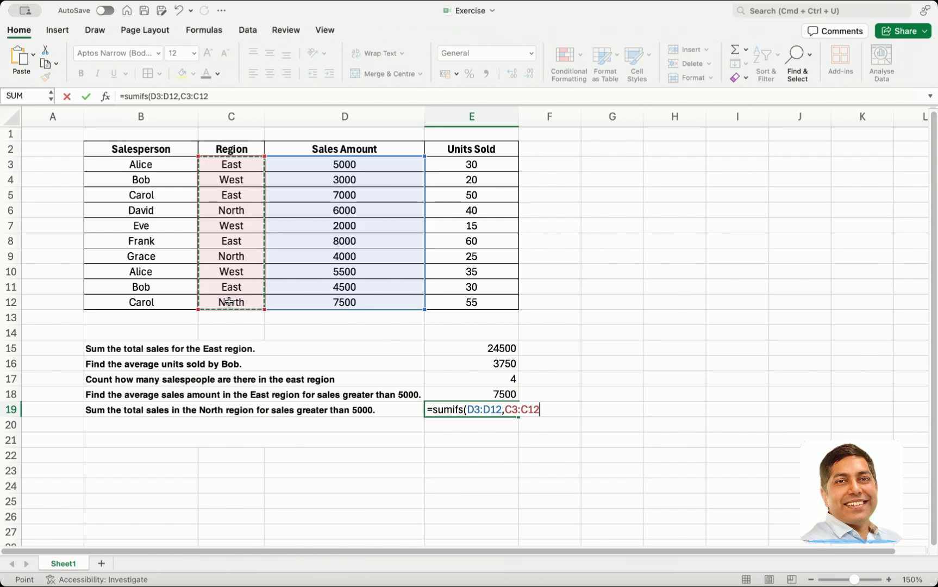
{"action": "type", "text": ","}
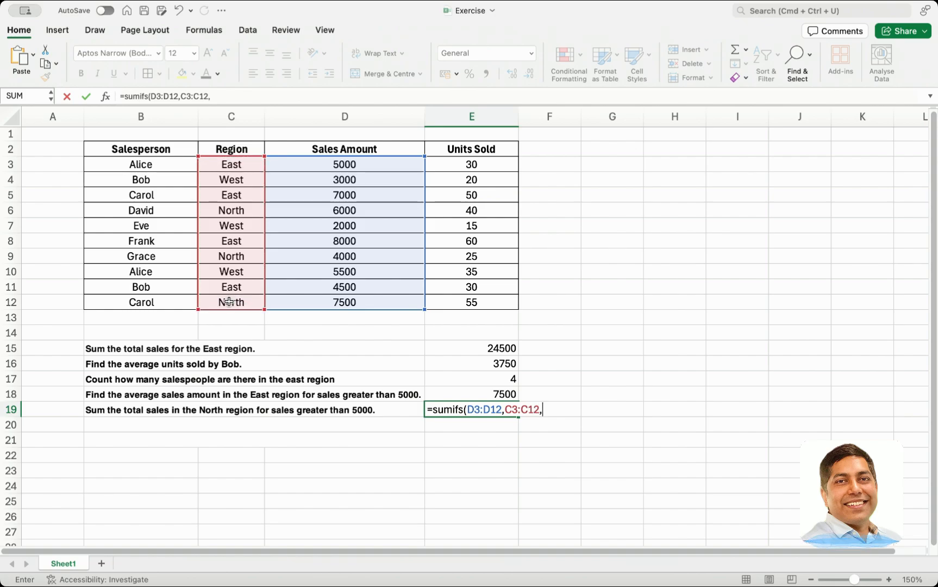
{"action": "type", "text": "\"North"}
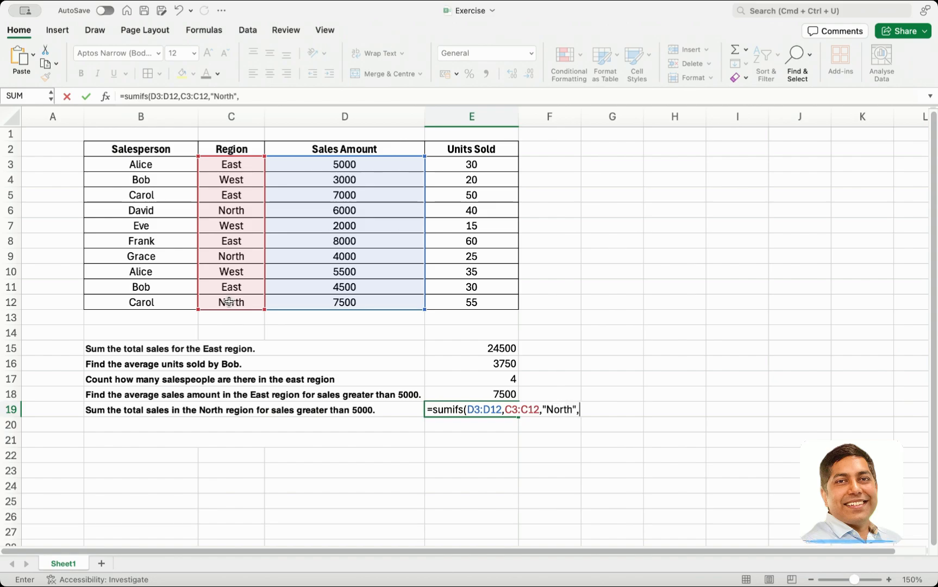
{"action": "type", "text": "\","}
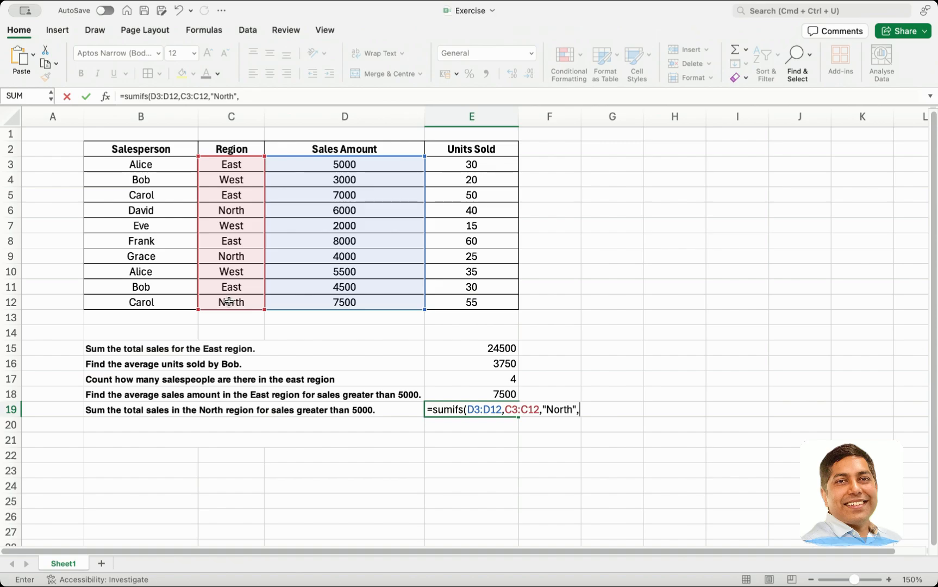
Add D3:D12 as the second criteria range of the SUMIFS formula with the criterion ">5000", and commit it
{"action": "left_click", "coordinate": [314, 163]}
{"action": "left_click_drag", "start_coordinate": [314, 163], "coordinate": [324, 296]}
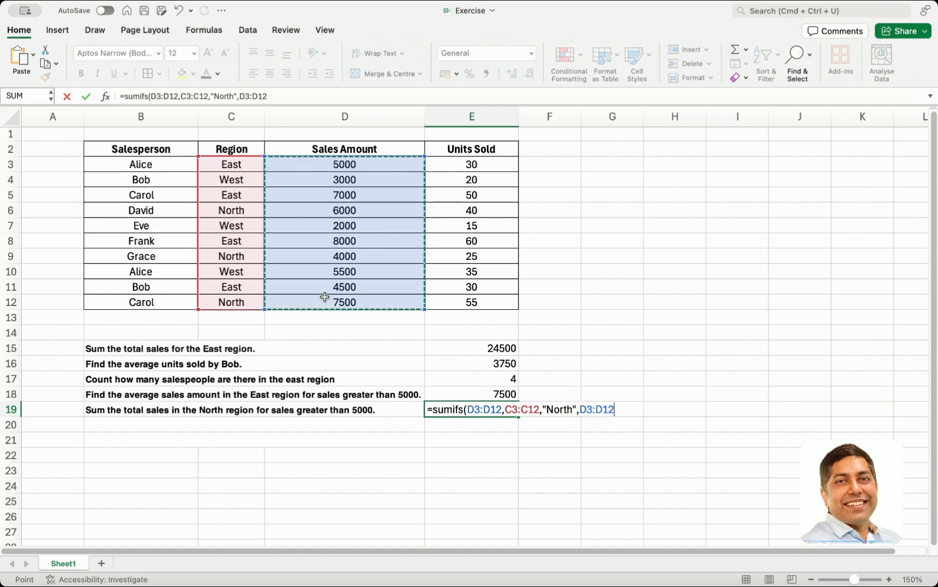
{"action": "type", "text": ",\">5000"}
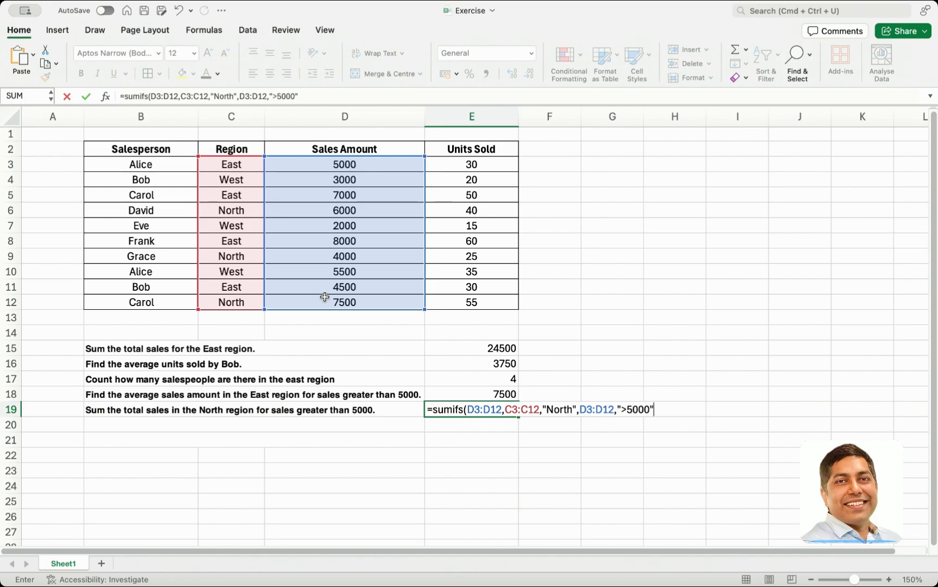
{"action": "key", "text": "Return"}
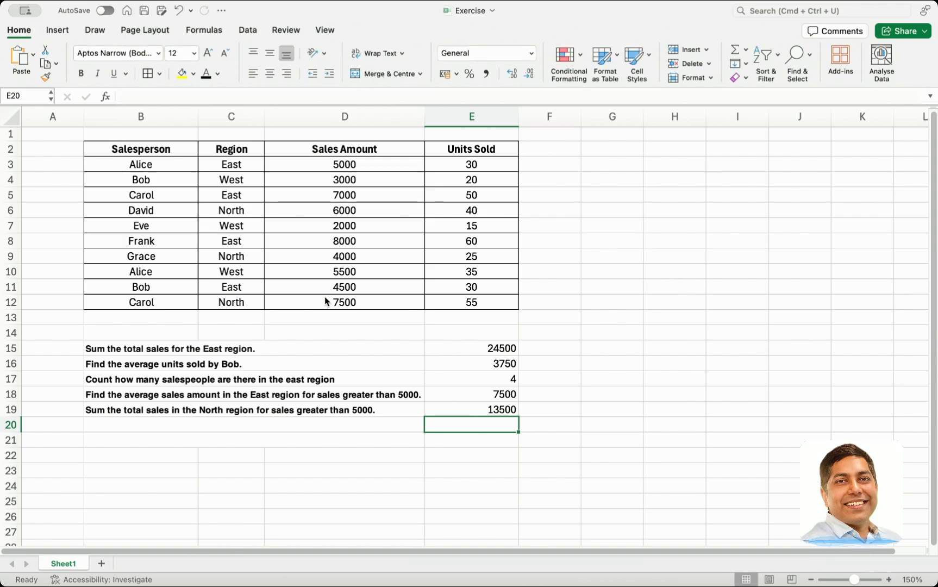
Check the SUMIFS result in E19 against the North rows 6, 9 and 12, leaving out row 9
{"action": "key", "text": "Up"}
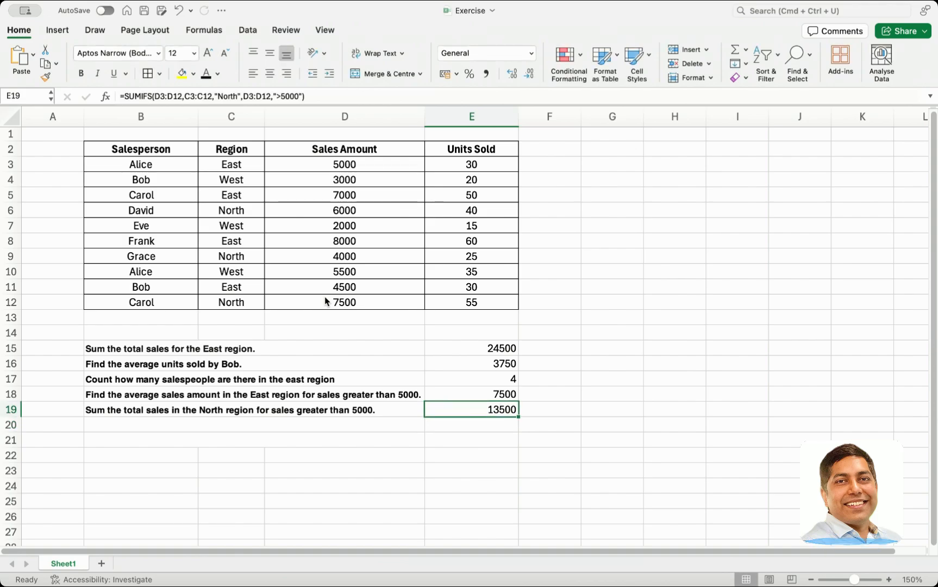
{"action": "left_click_drag", "start_coordinate": [237, 210], "coordinate": [322, 210]}
{"action": "left_click_drag", "start_coordinate": [234, 258], "coordinate": [319, 256]}
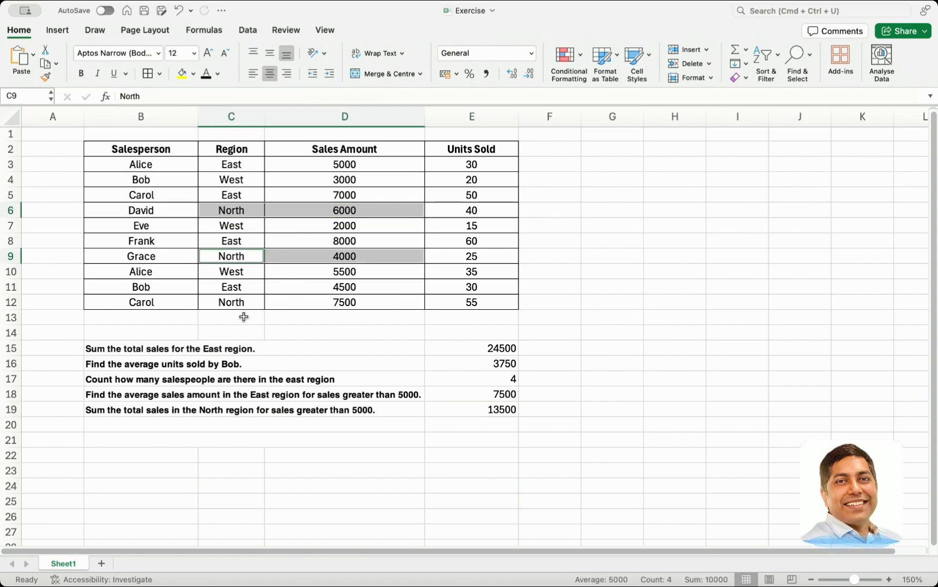
{"action": "left_click_drag", "start_coordinate": [234, 308], "coordinate": [297, 307]}
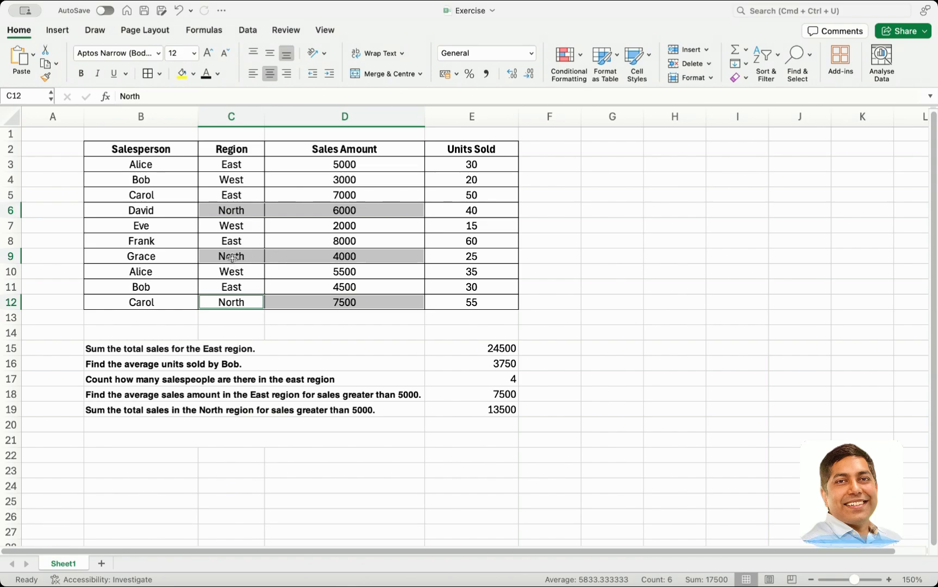
{"action": "left_click_drag", "start_coordinate": [232, 257], "coordinate": [314, 260]}
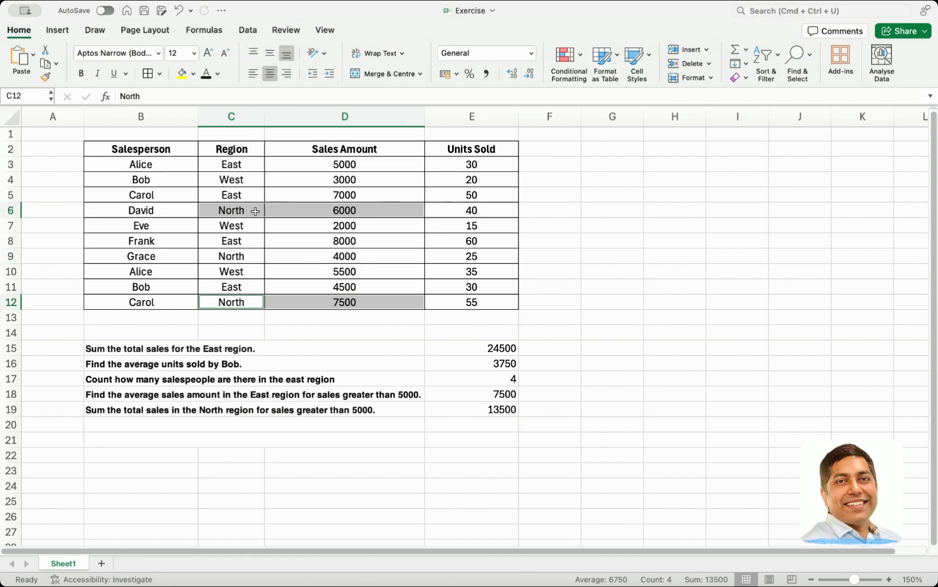
{"action": "left_click", "coordinate": [356, 210]}
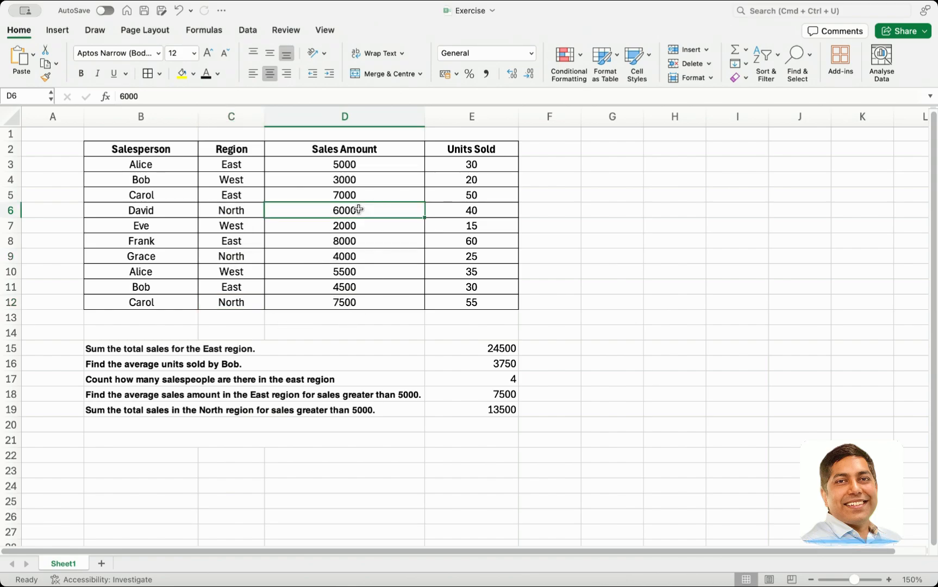
{"action": "left_click", "coordinate": [365, 307], "text": "super"}
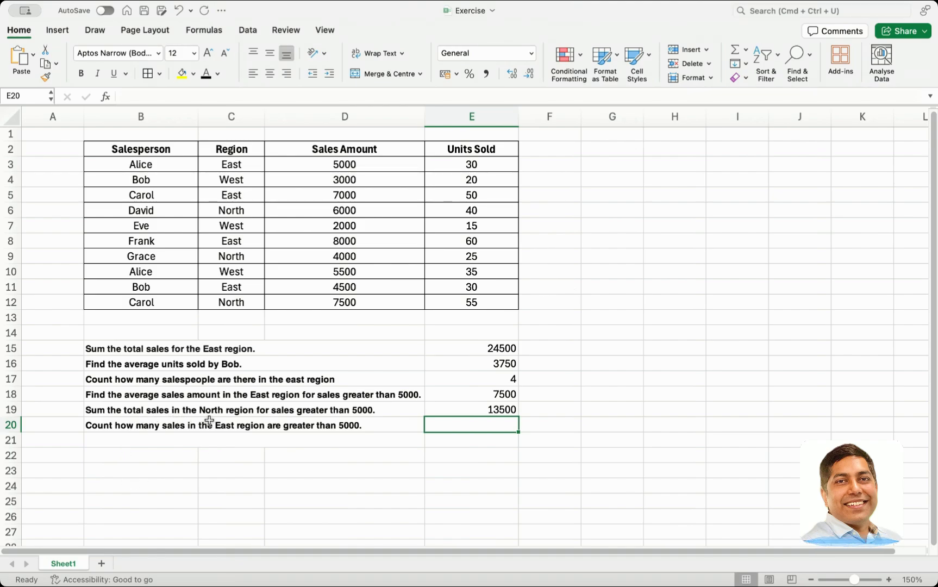
Start a COUNTIFS formula in E20 with D3:D12 as the first criteria range and ">5000" as its criterion
{"action": "type", "text": "="}
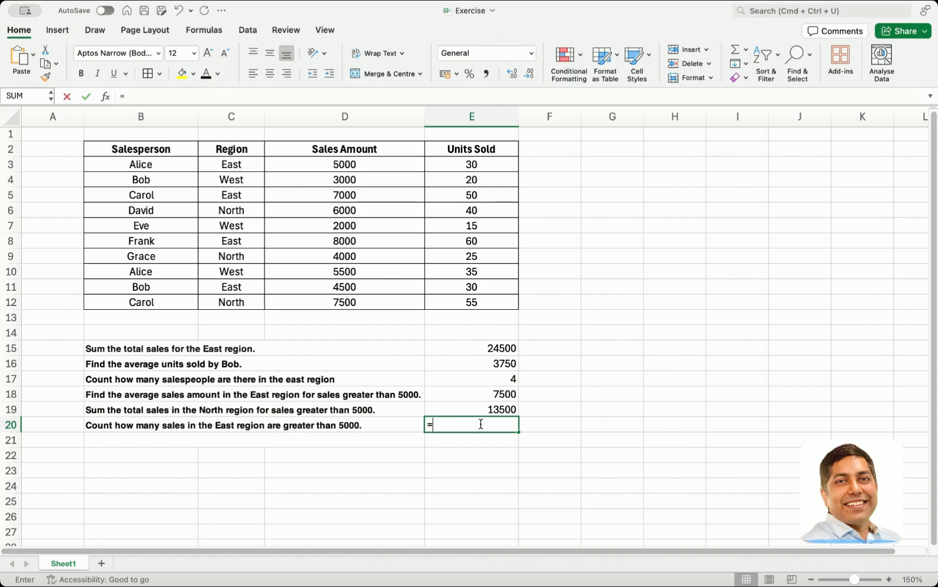
{"action": "type", "text": "count"}
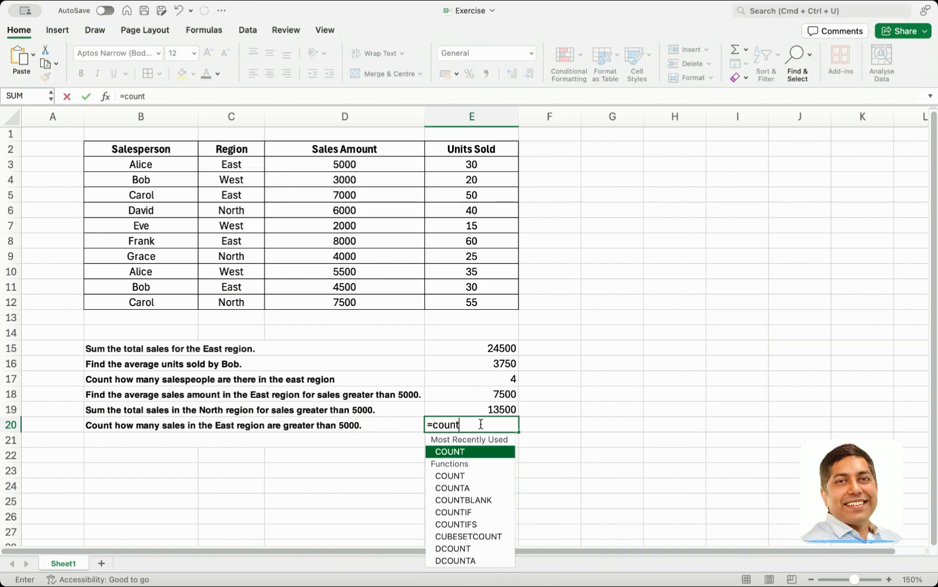
{"action": "type", "text": "ifs("}
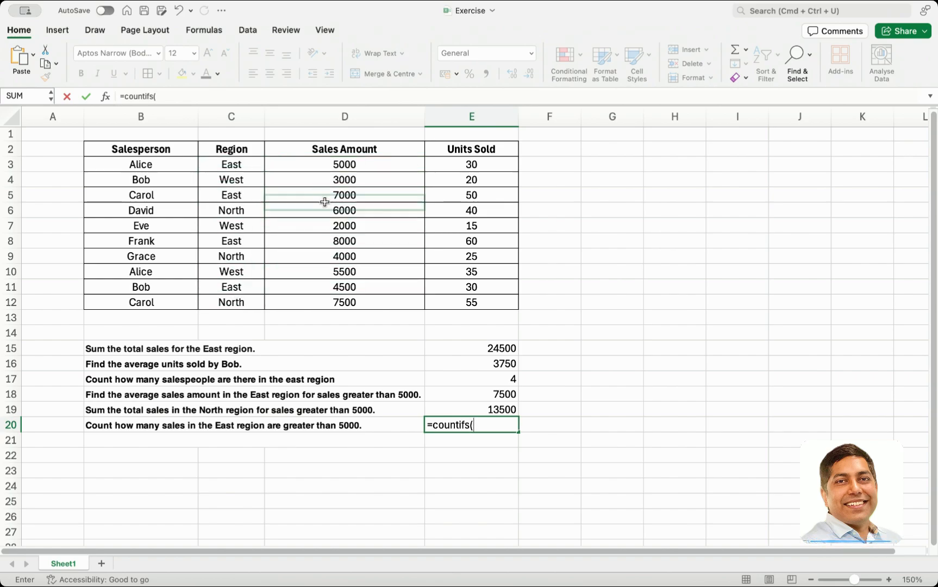
{"action": "left_click_drag", "start_coordinate": [318, 163], "coordinate": [319, 306]}
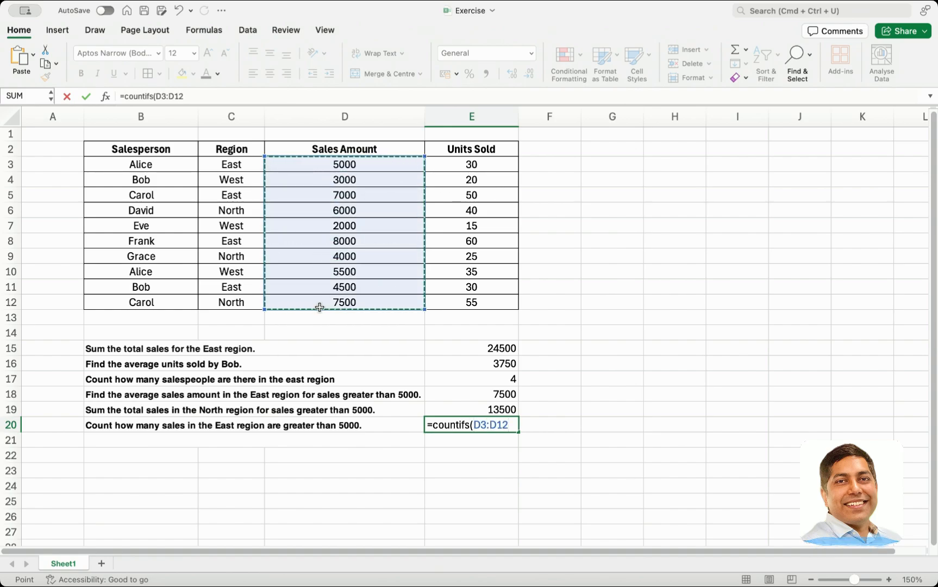
{"action": "type", "text": ","}
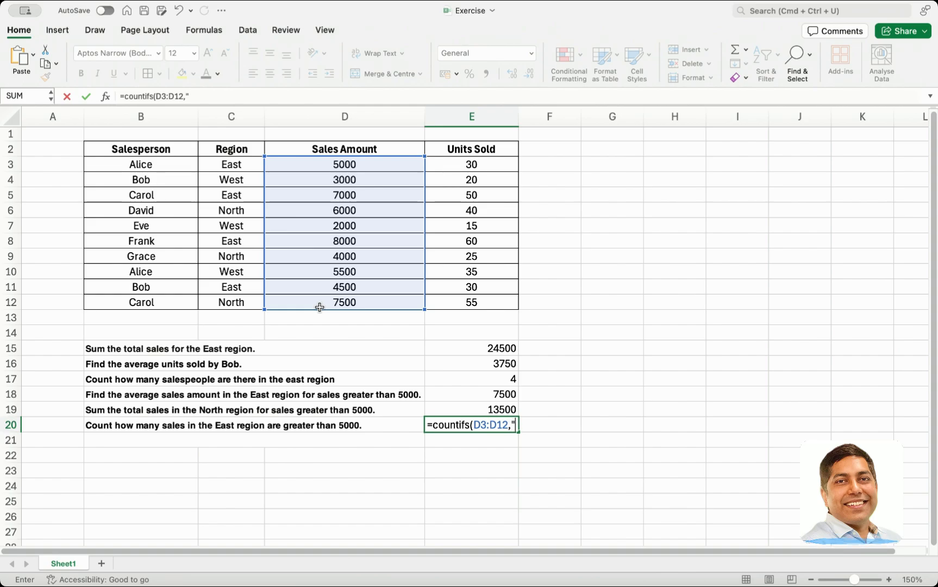
{"action": "type", "text": "5000\","}
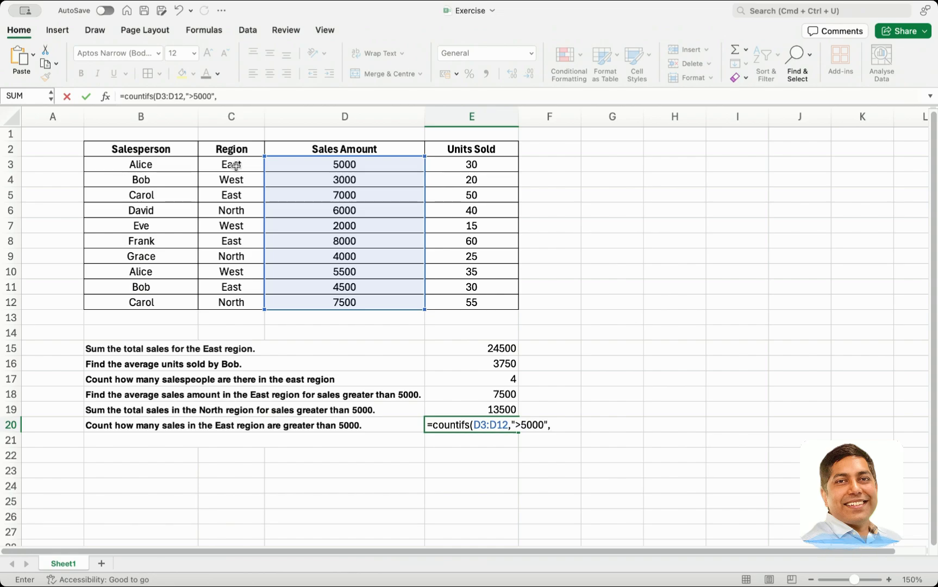
Complete the E20 formula with C3:C12 as the second criteria range and the criterion "East", and commit it
{"action": "left_click_drag", "start_coordinate": [233, 164], "coordinate": [223, 303]}
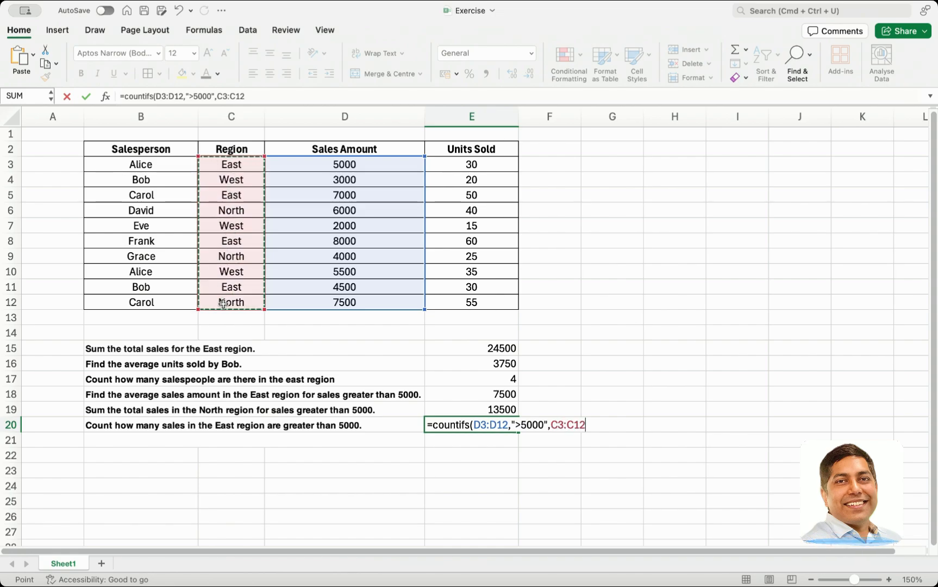
{"action": "type", "text": ","}
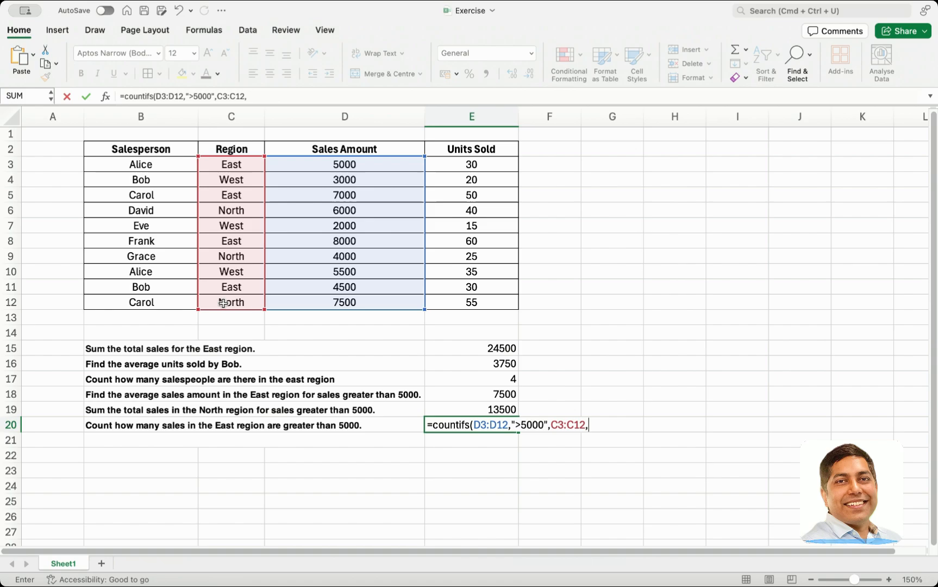
{"action": "type", "text": "\"East"}
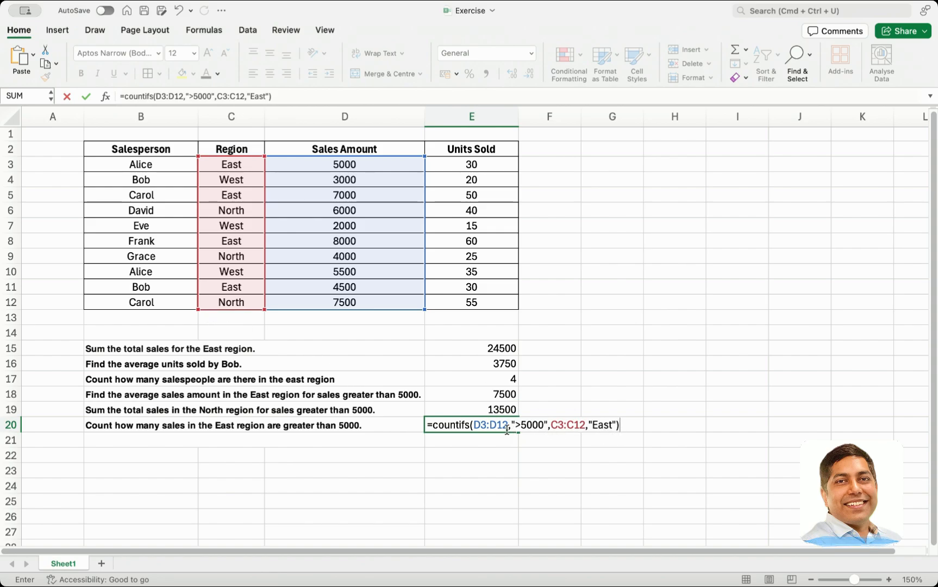
{"action": "key", "text": "Return"}
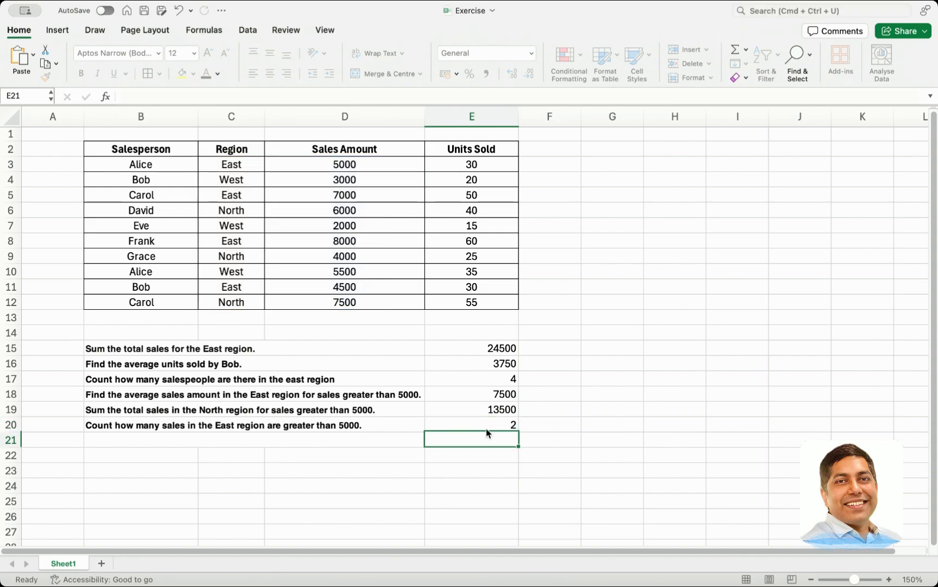
Check the COUNTIFS formula in E20 against the Region and Sales Amount cells of the East rows 3, 5, 8 and 11
{"action": "left_click", "coordinate": [477, 425]}
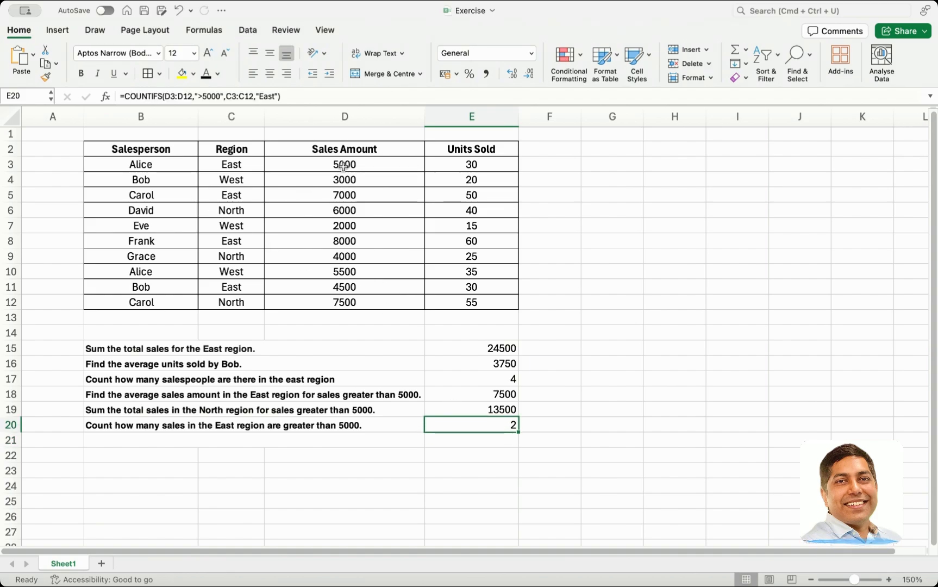
{"action": "left_click_drag", "start_coordinate": [247, 164], "coordinate": [351, 165]}
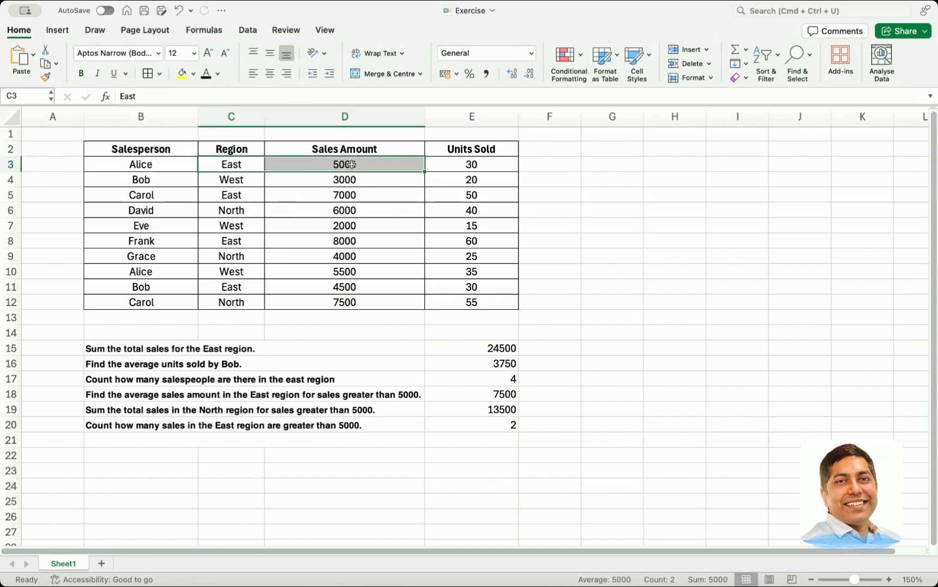
{"action": "left_click_drag", "start_coordinate": [250, 195], "coordinate": [315, 194]}
{"action": "left_click_drag", "start_coordinate": [236, 240], "coordinate": [323, 243]}
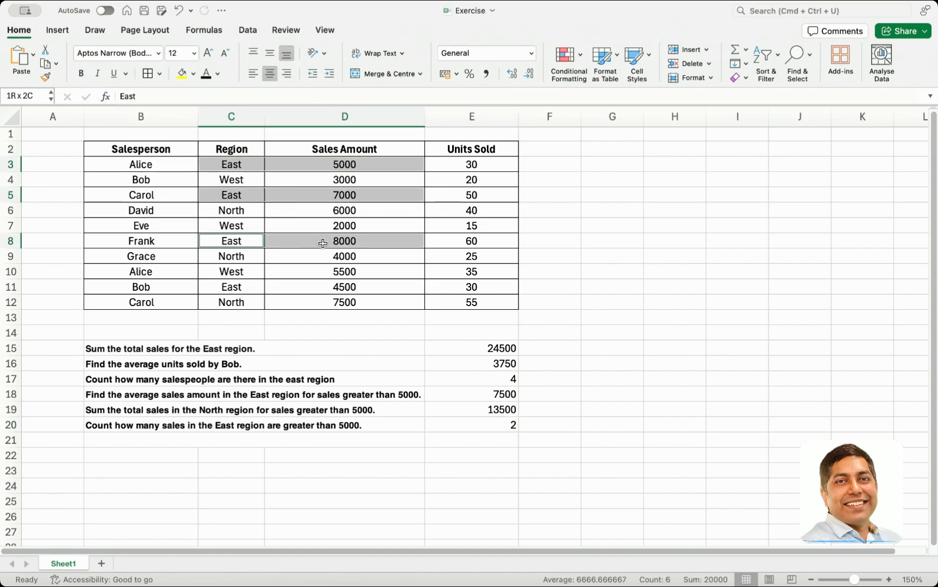
{"action": "left_click_drag", "start_coordinate": [237, 293], "coordinate": [309, 293]}
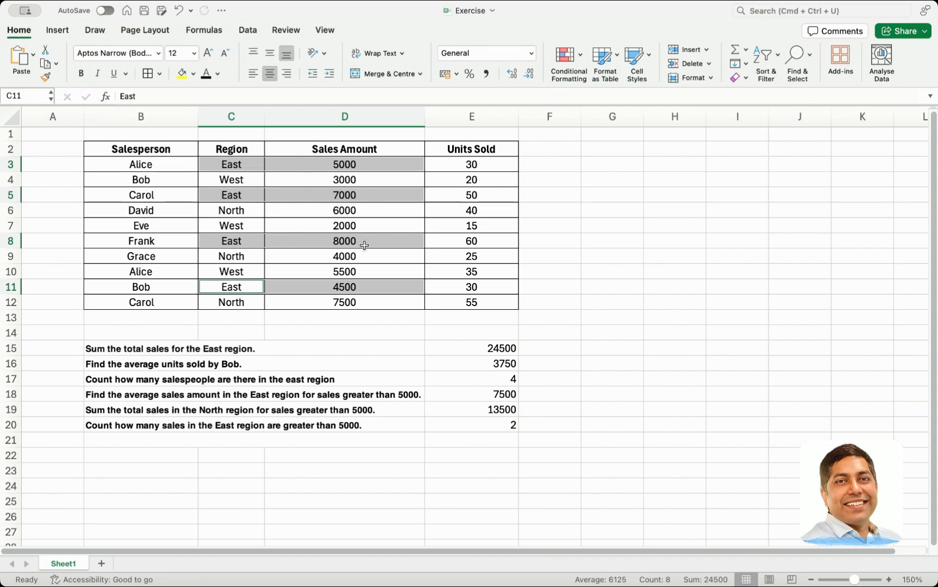
{"action": "left_click", "coordinate": [471, 424]}
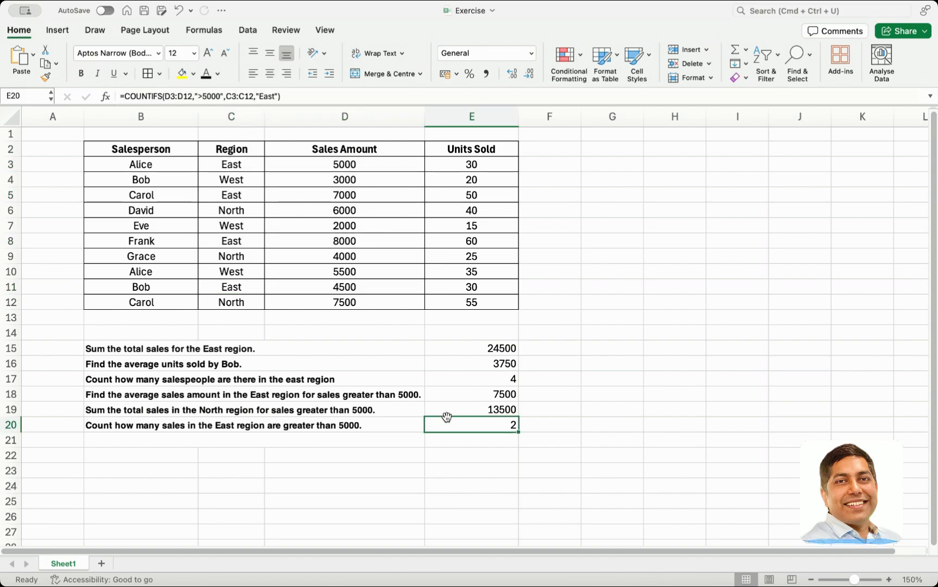
{"action": "double_click", "coordinate": [483, 423]}
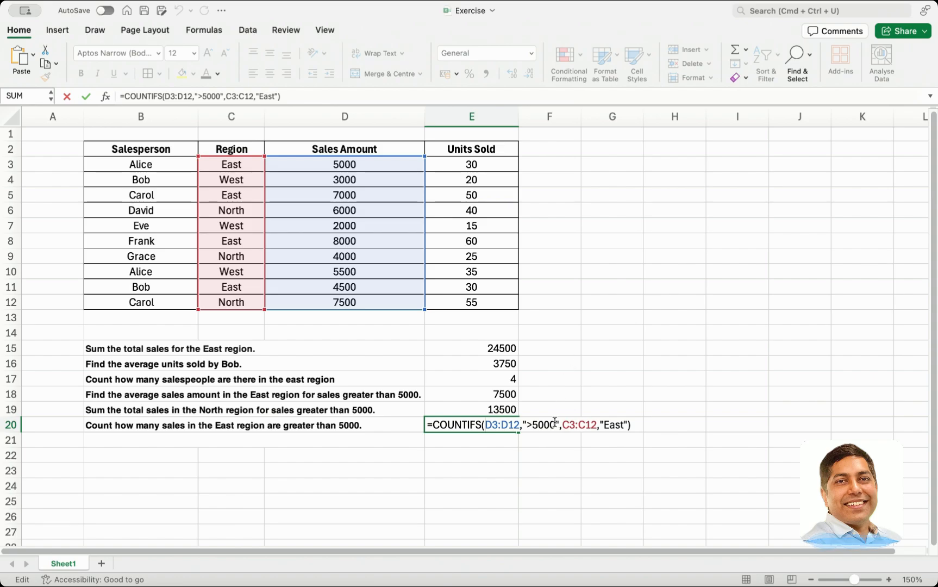
{"action": "left_click", "coordinate": [400, 427]}
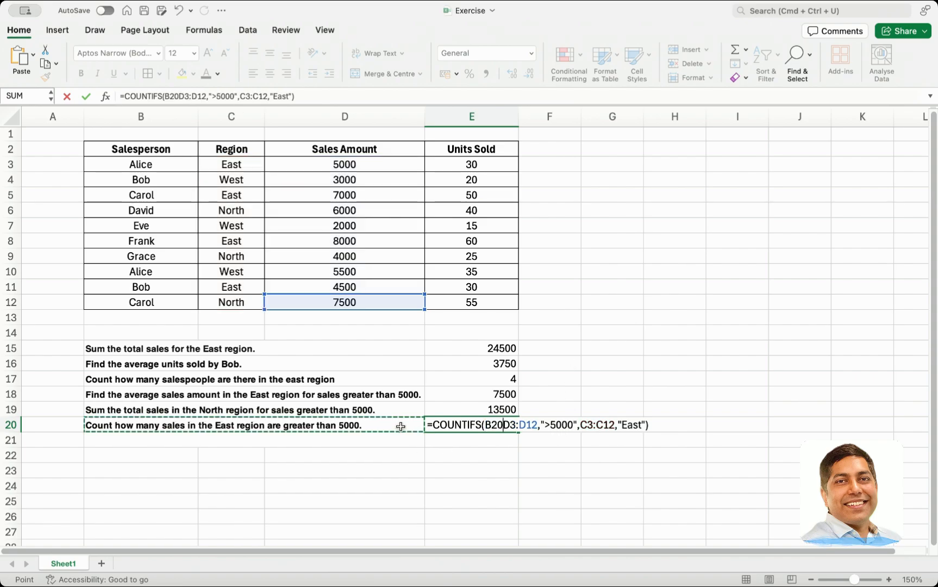
{"action": "key", "text": "Escape"}
Compare the question in B20 with the East sales amounts above 5000 in D5 and D8
{"action": "double_click", "coordinate": [395, 424]}
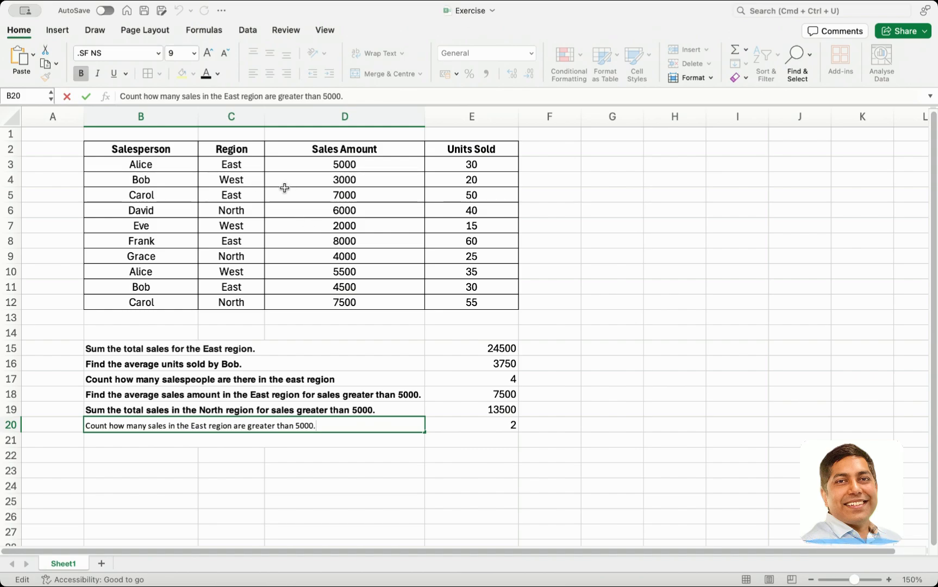
{"action": "left_click", "coordinate": [321, 191]}
{"action": "left_click", "coordinate": [345, 243], "text": "super"}
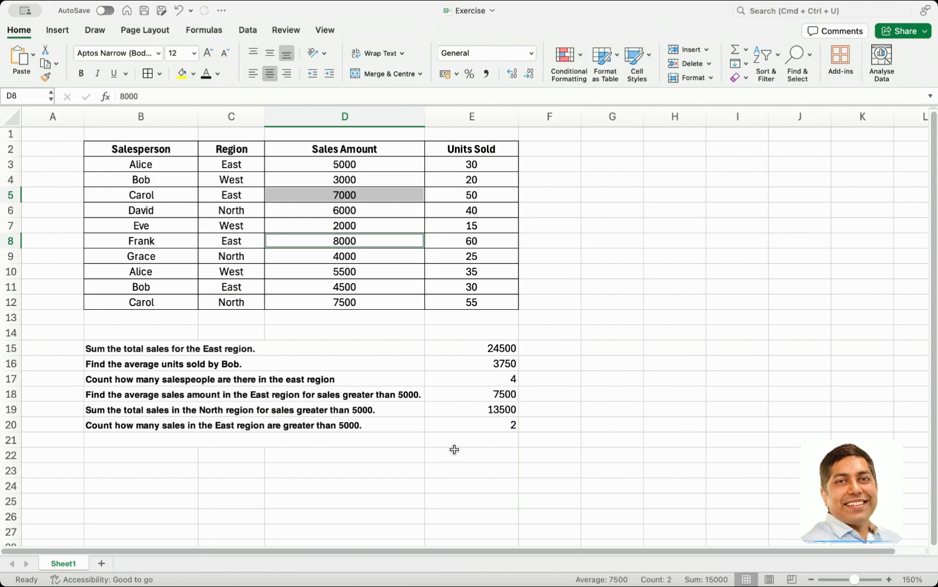
Replace the final period of the question in B20 with " and Units sold greater than 55" and widen column D to fit the full text
{"action": "double_click", "coordinate": [400, 426]}
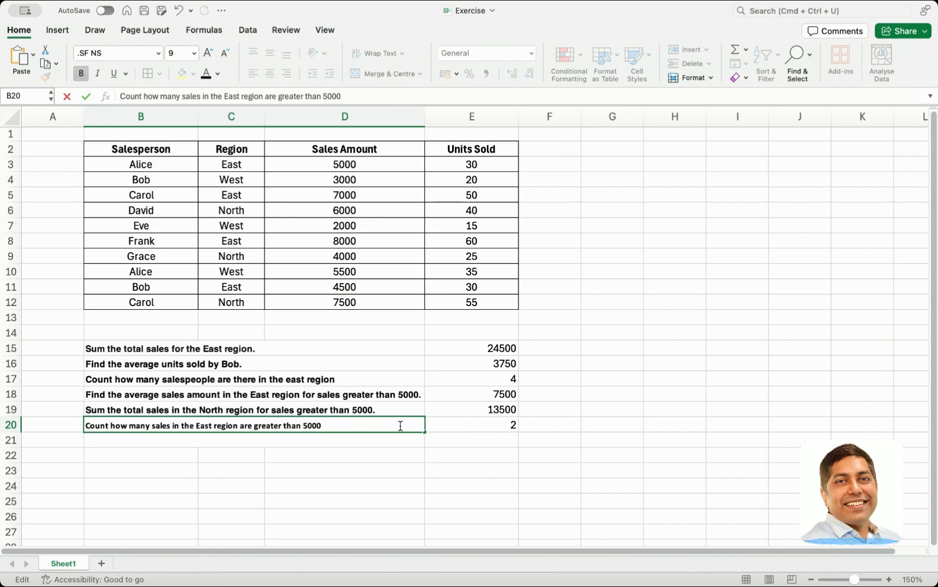
{"action": "type", "text": "and Units"}
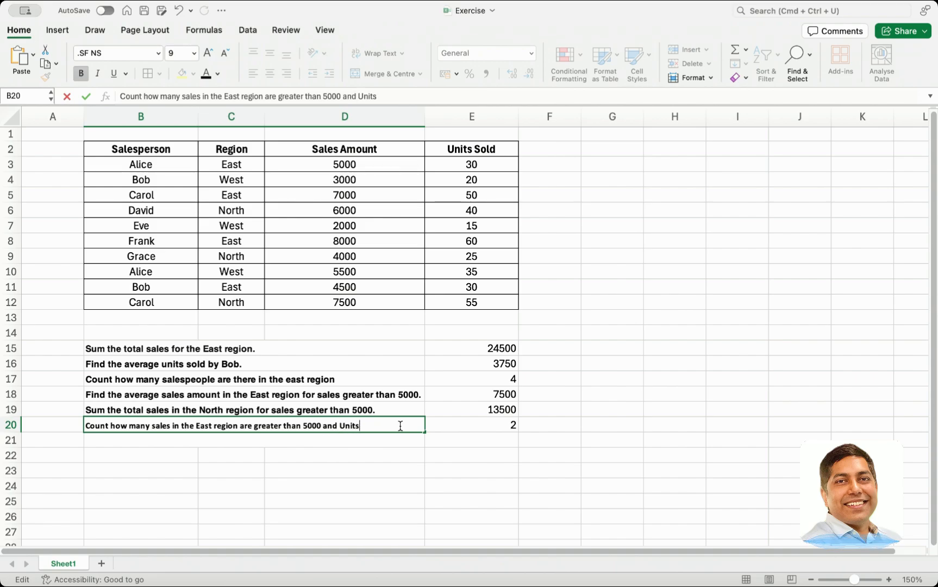
{"action": "type", "text": " sold "}
{"action": "type", "text": "greater"}
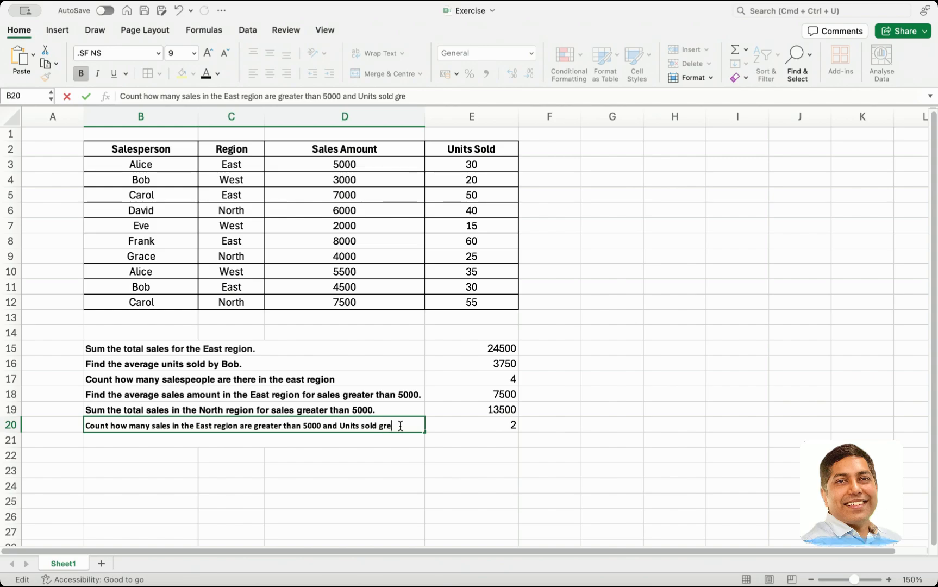
{"action": "type", "text": " than"}
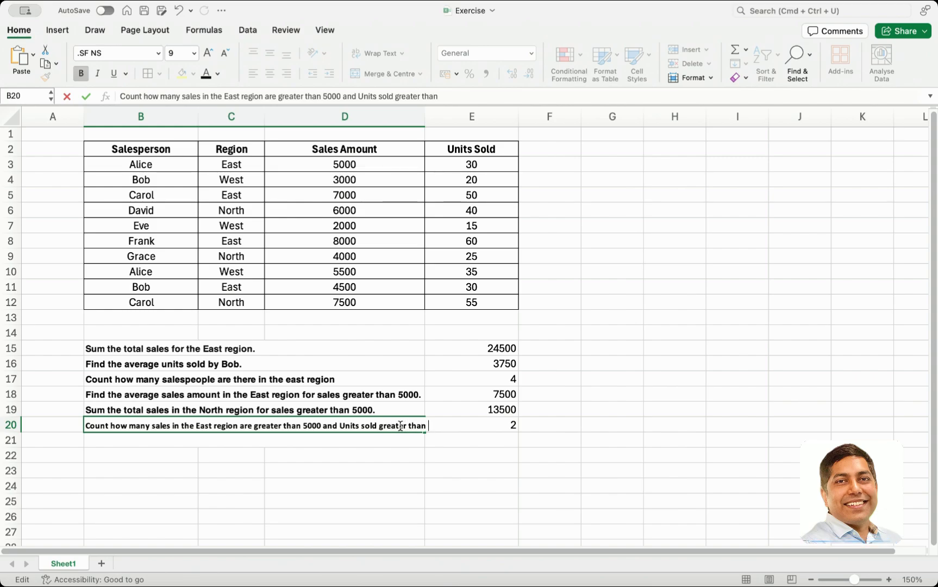
{"action": "type", "text": "50"}
{"action": "key", "text": "Return"}
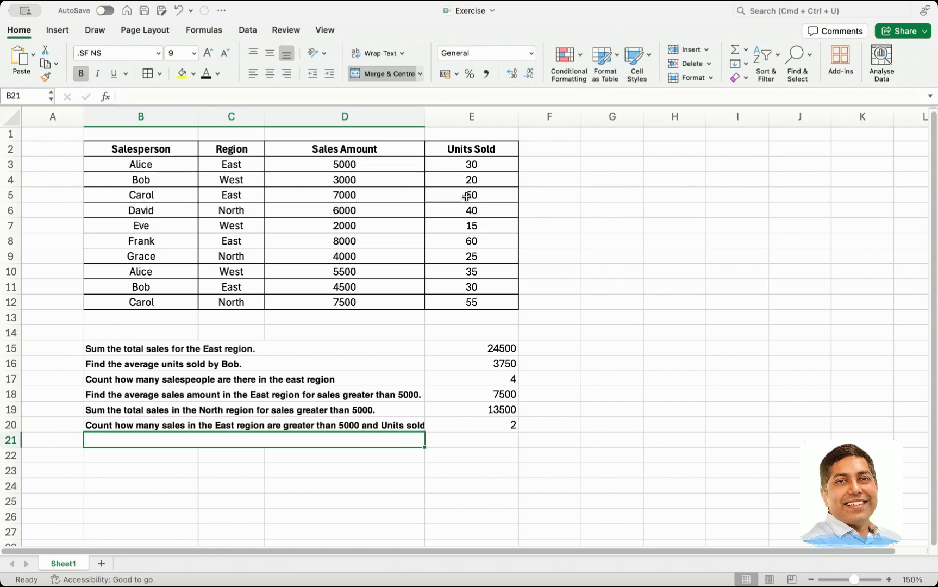
{"action": "double_click", "coordinate": [425, 117]}
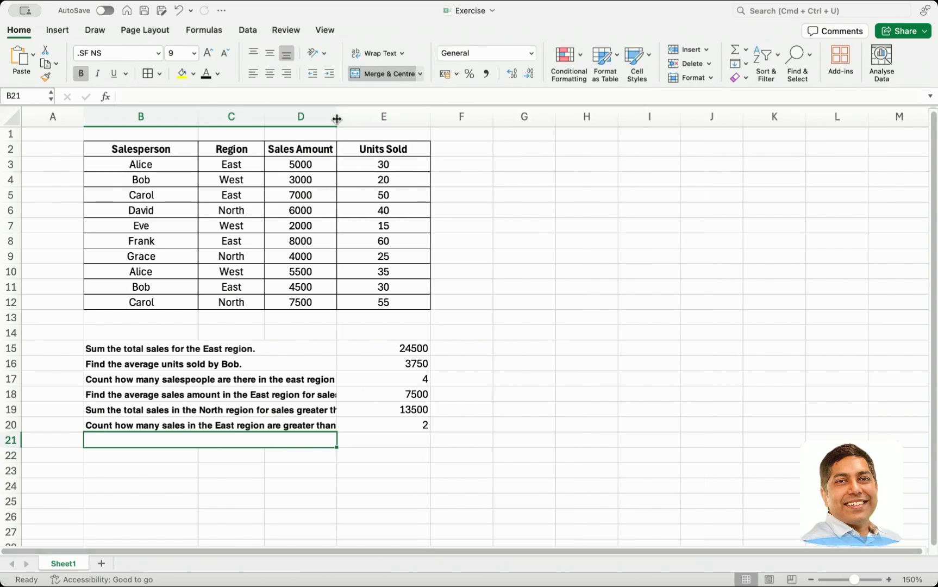
{"action": "left_click_drag", "start_coordinate": [337, 119], "coordinate": [500, 121]}
Add E3:E12 as a third criteria range with the criterion ">55" to the COUNTIFS formula in E20 and commit it
{"action": "left_click", "coordinate": [553, 423]}
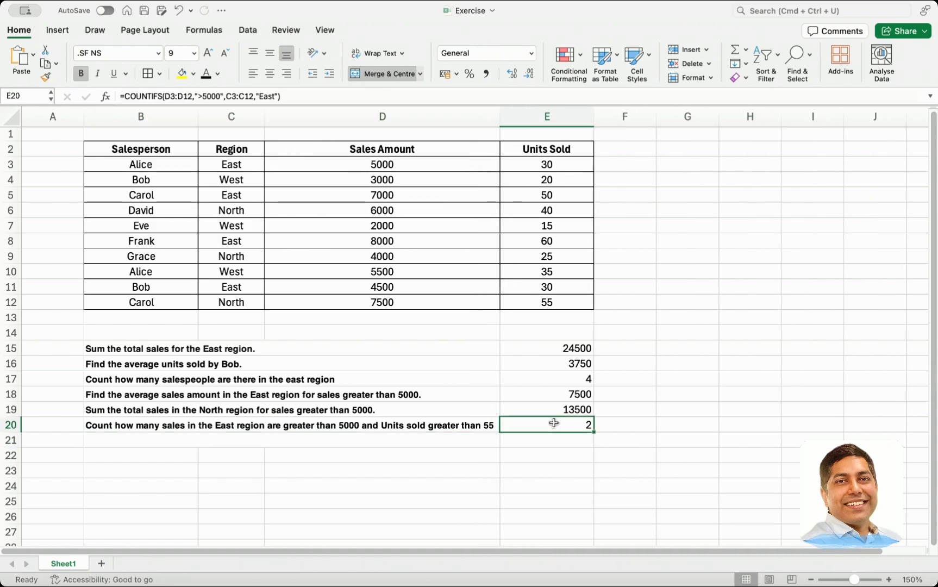
{"action": "double_click", "coordinate": [553, 423]}
{"action": "left_click", "coordinate": [702, 425]}
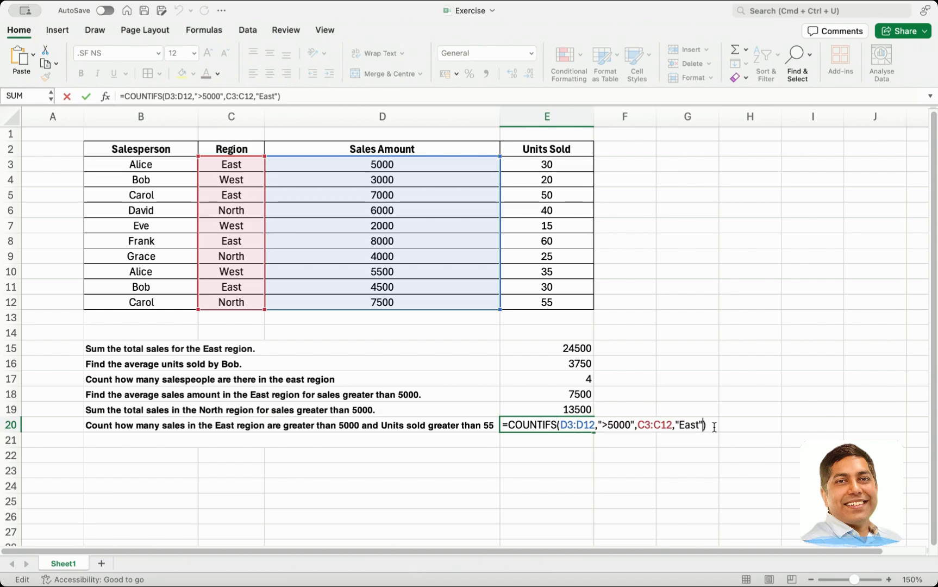
{"action": "type", "text": ","}
{"action": "left_click_drag", "start_coordinate": [539, 161], "coordinate": [541, 302]}
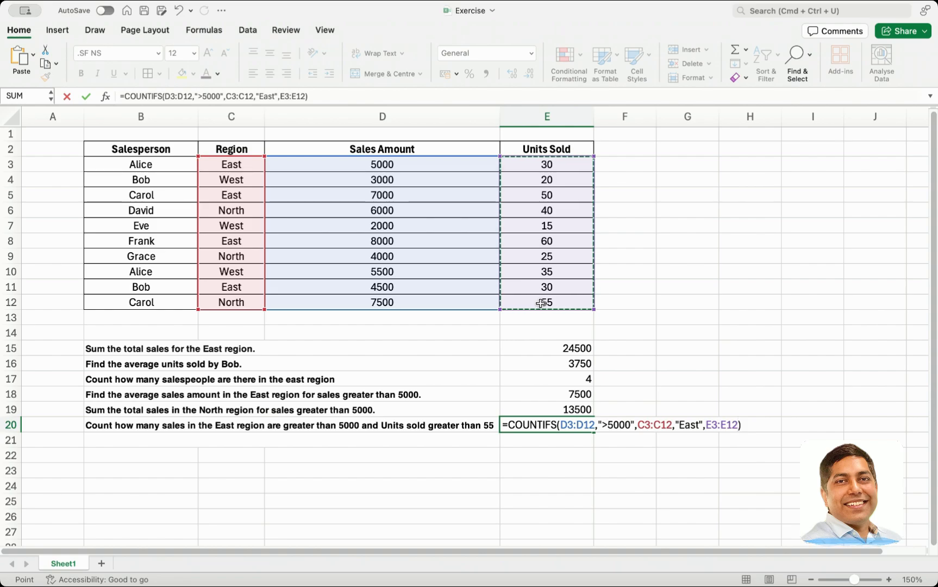
{"action": "type", "text": ",\""}
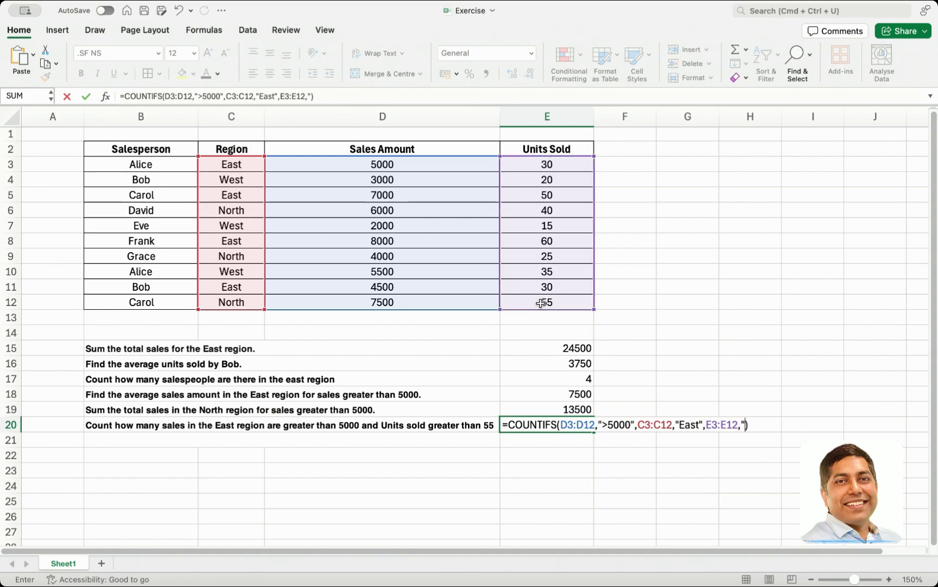
{"action": "type", "text": ">55\""}
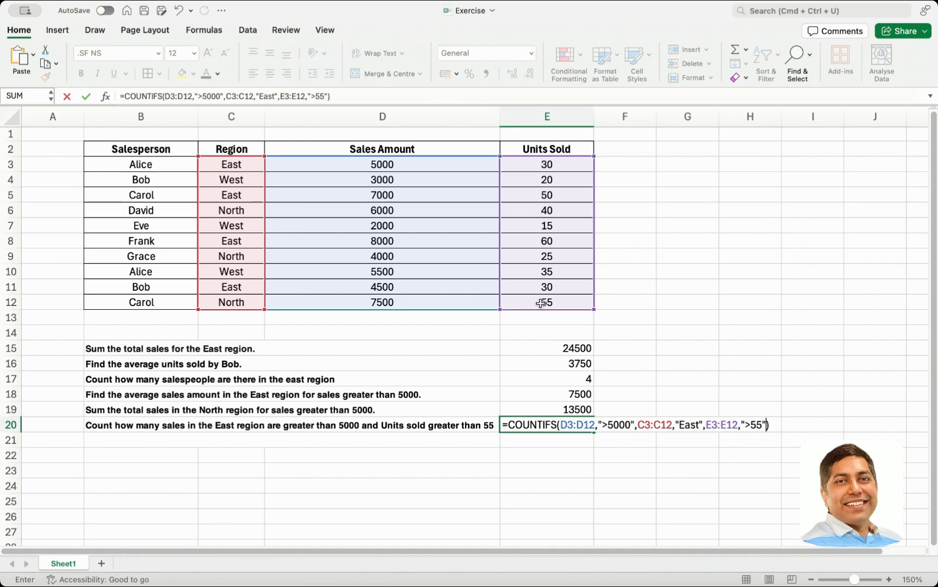
{"action": "key", "text": "Return"}
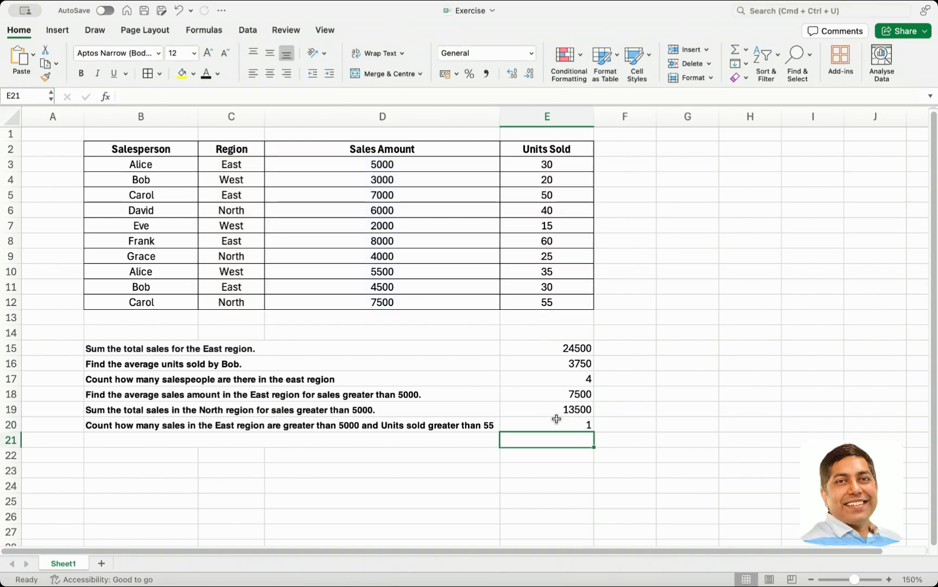
{"action": "left_click", "coordinate": [557, 424]}
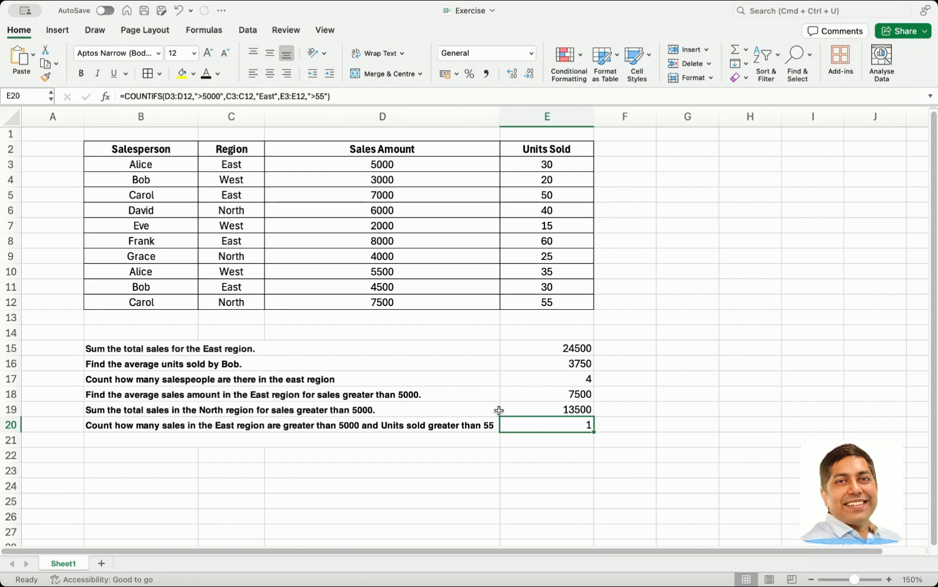